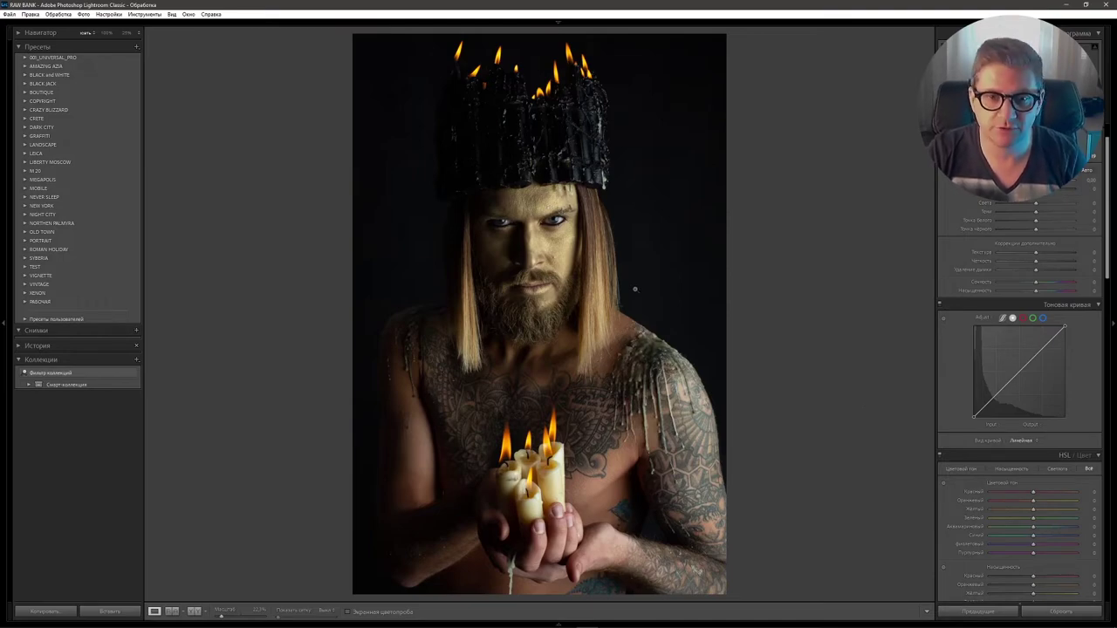
- Inspect the eyes close up, then pull Highlights down to -30
left_click(535, 223)
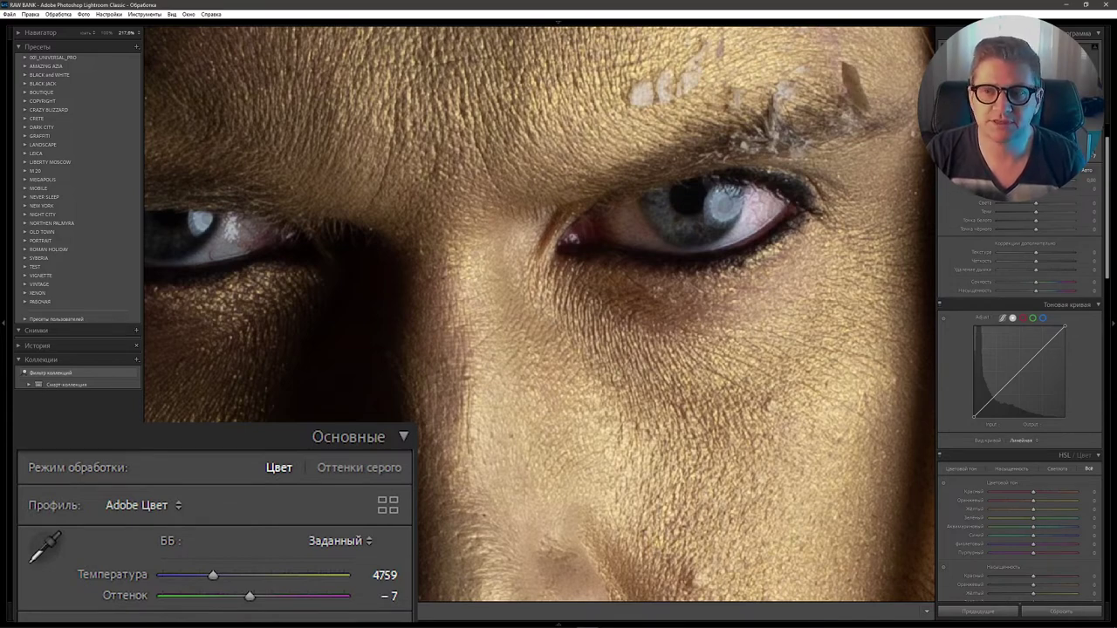
left_click(595, 321)
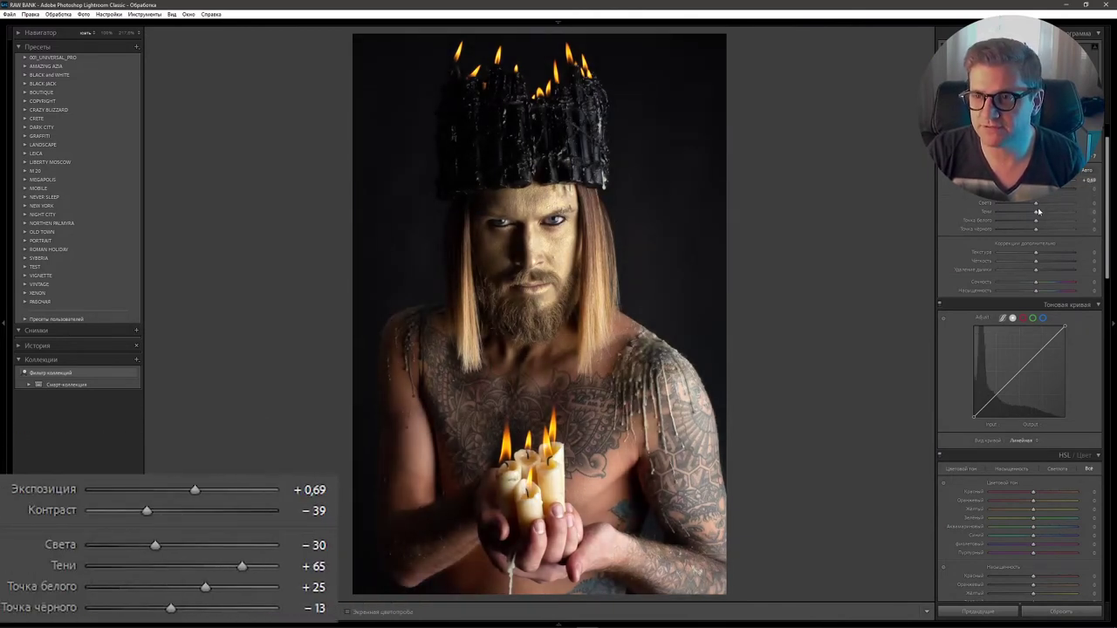
left_click_drag(1037, 207, 1026, 202)
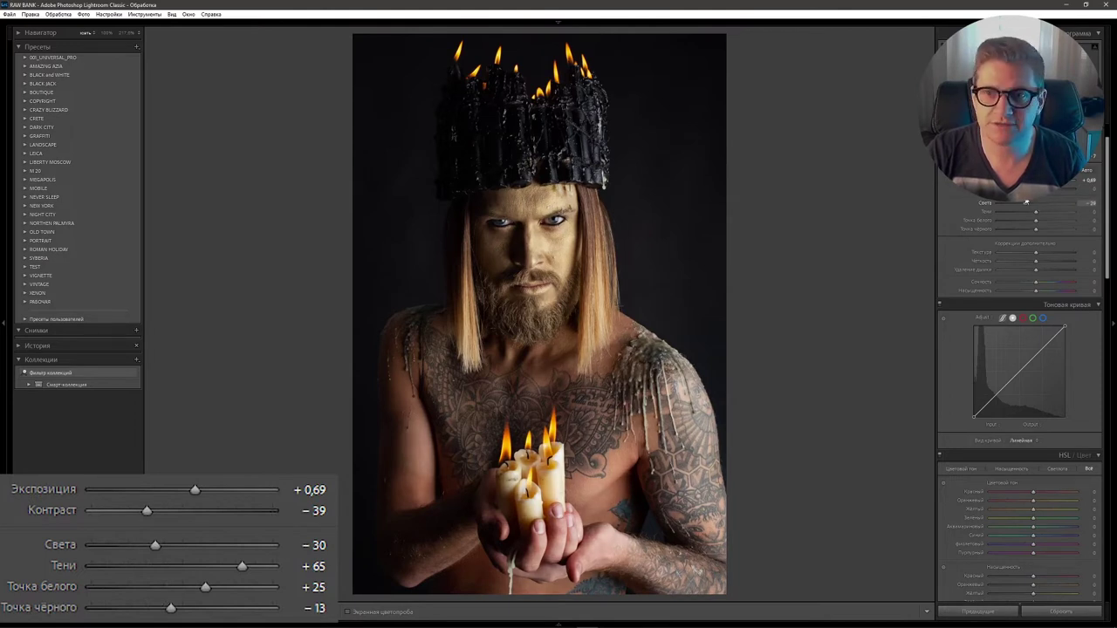
left_click_drag(1026, 202, 1057, 215)
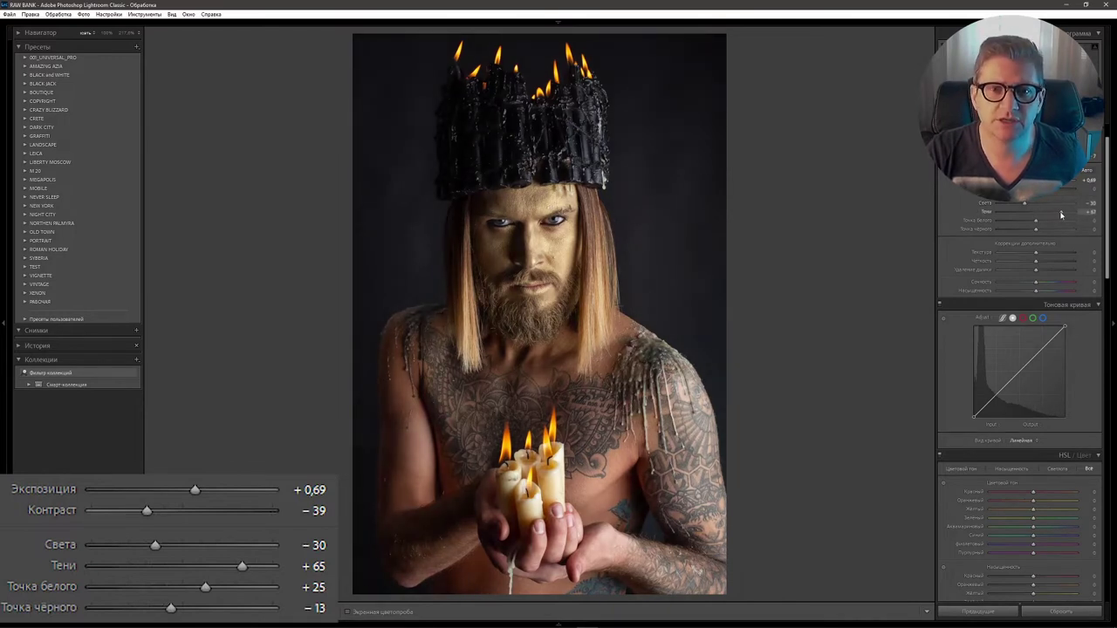
- Reset and raise Shadows to +65, and lift Whites to +25
double_click(1058, 215)
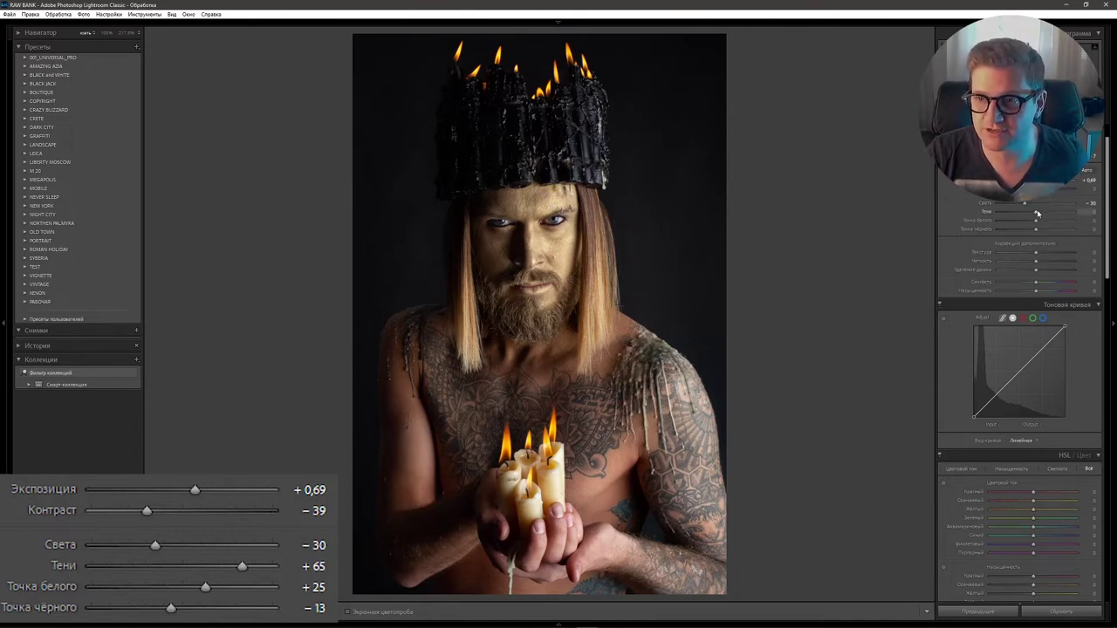
left_click_drag(1037, 213, 1061, 215)
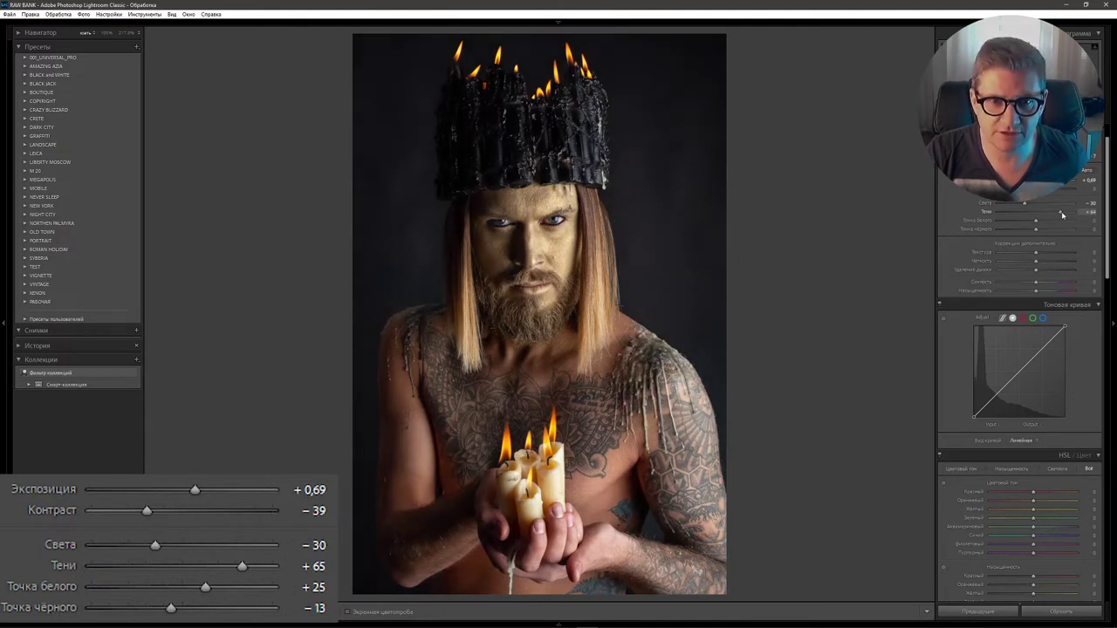
left_click_drag(1061, 214, 1064, 214)
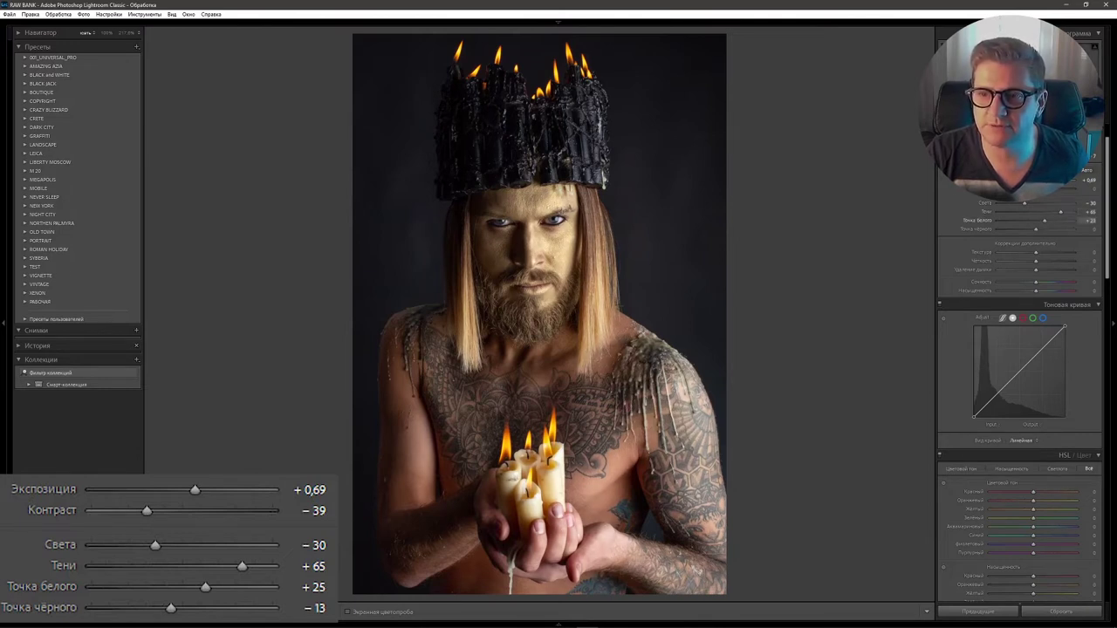
left_click_drag(1043, 221, 1032, 230)
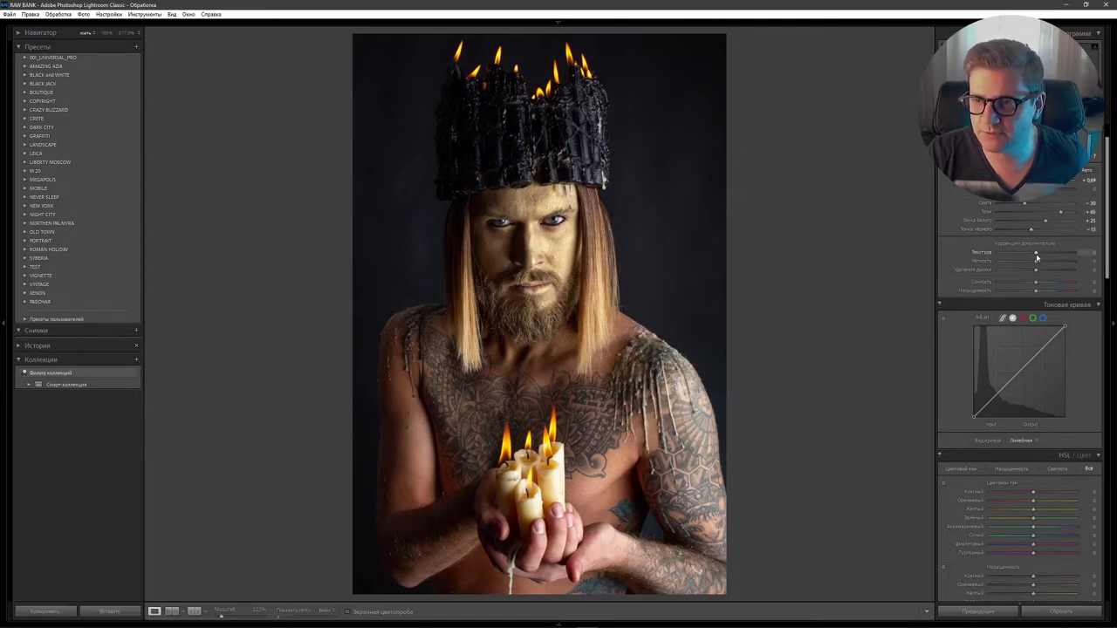
- Set Texture to +30 and Clarity to +15 in the Presence section
left_click_drag(1037, 256, 1043, 256)
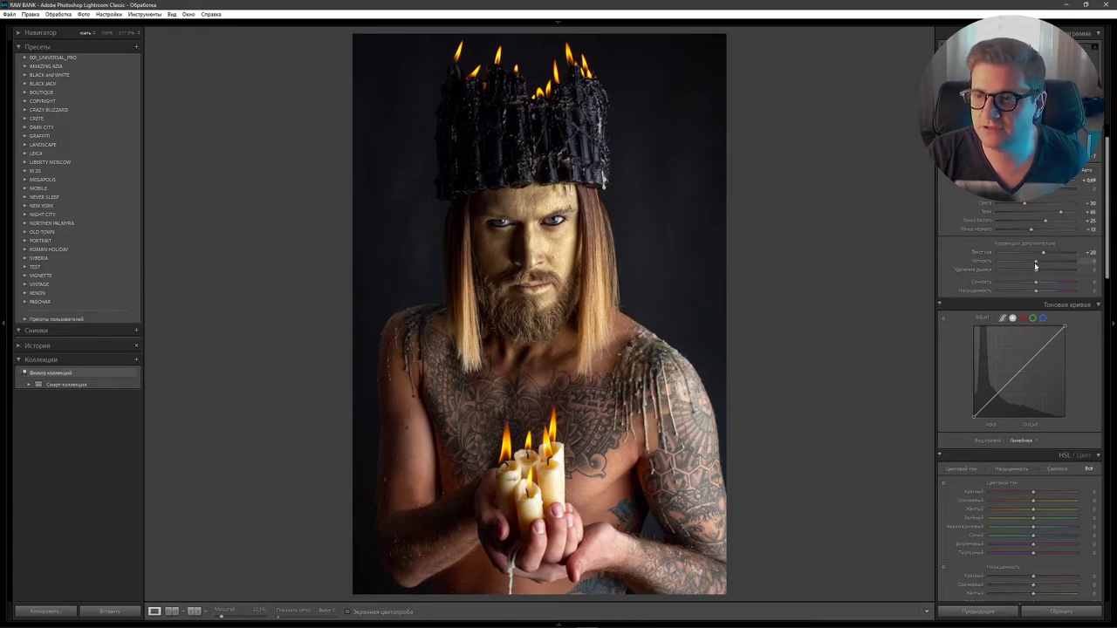
left_click_drag(1036, 261, 1041, 264)
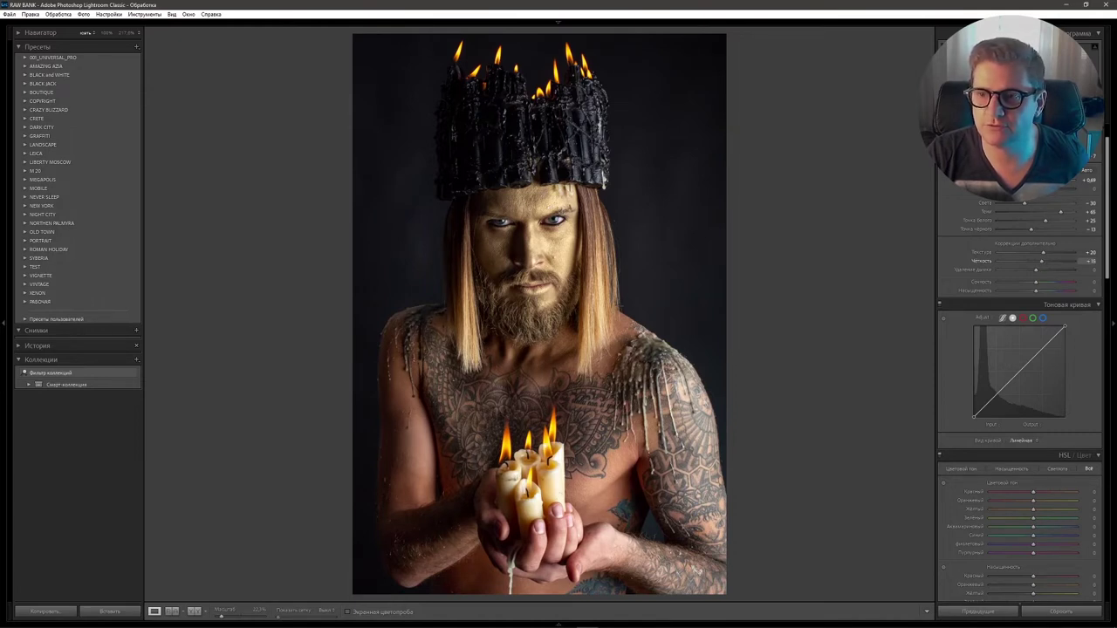
left_click_drag(1041, 262, 1041, 261)
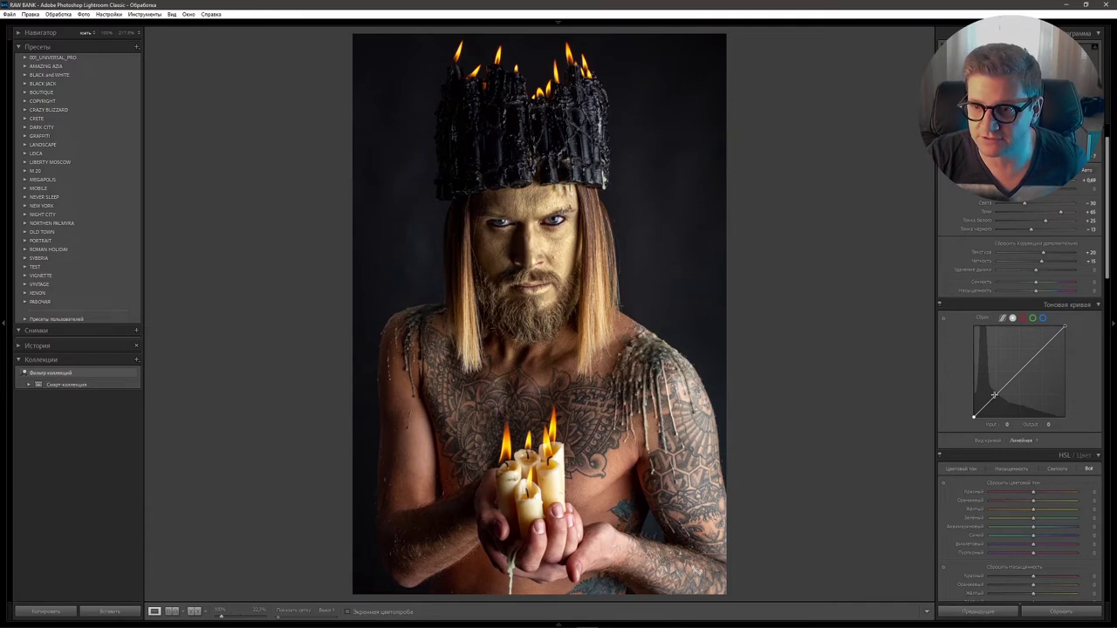
- Build an S tone curve: deeper shadows, raised upper midtones, lifted blacks, white end at 239
left_click_drag(993, 395, 1003, 440)
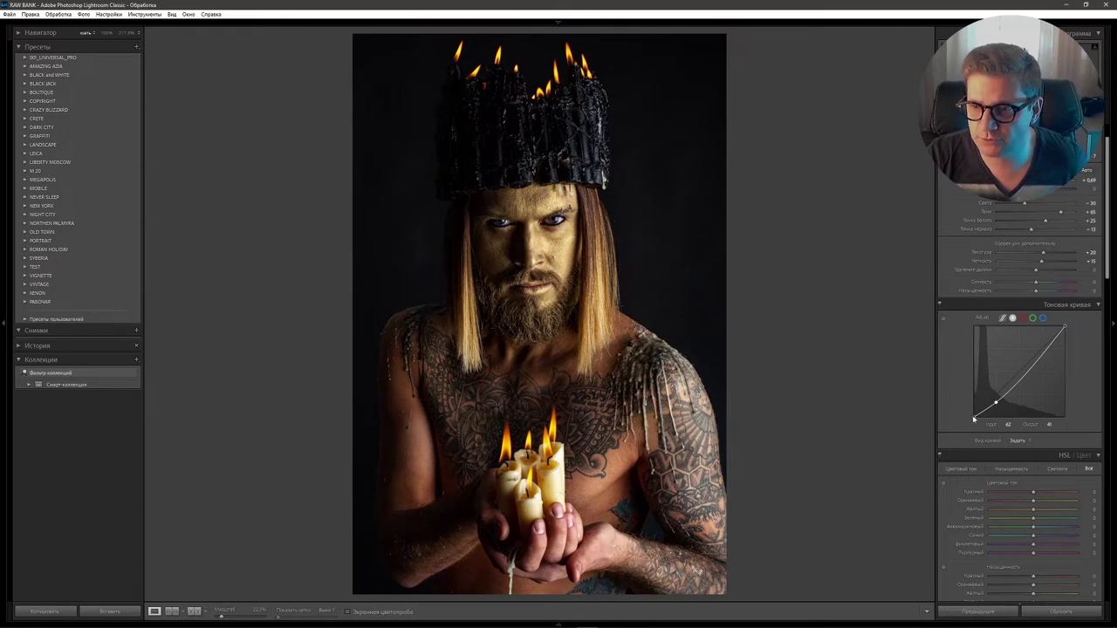
left_click_drag(973, 415, 964, 383)
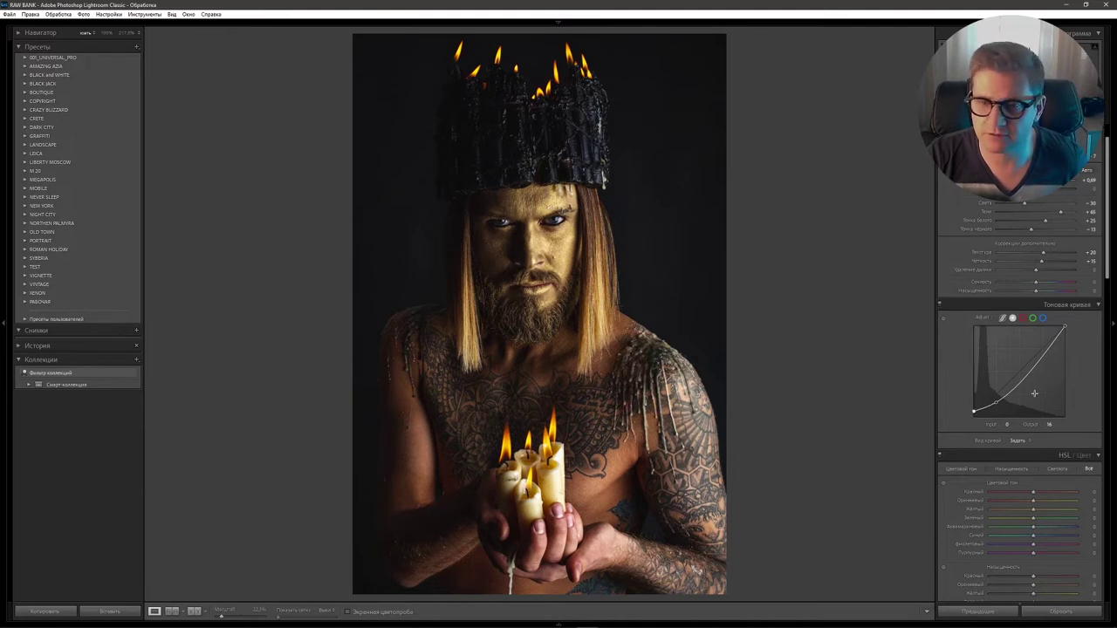
key("alt")
left_click_drag(1026, 381, 1014, 371)
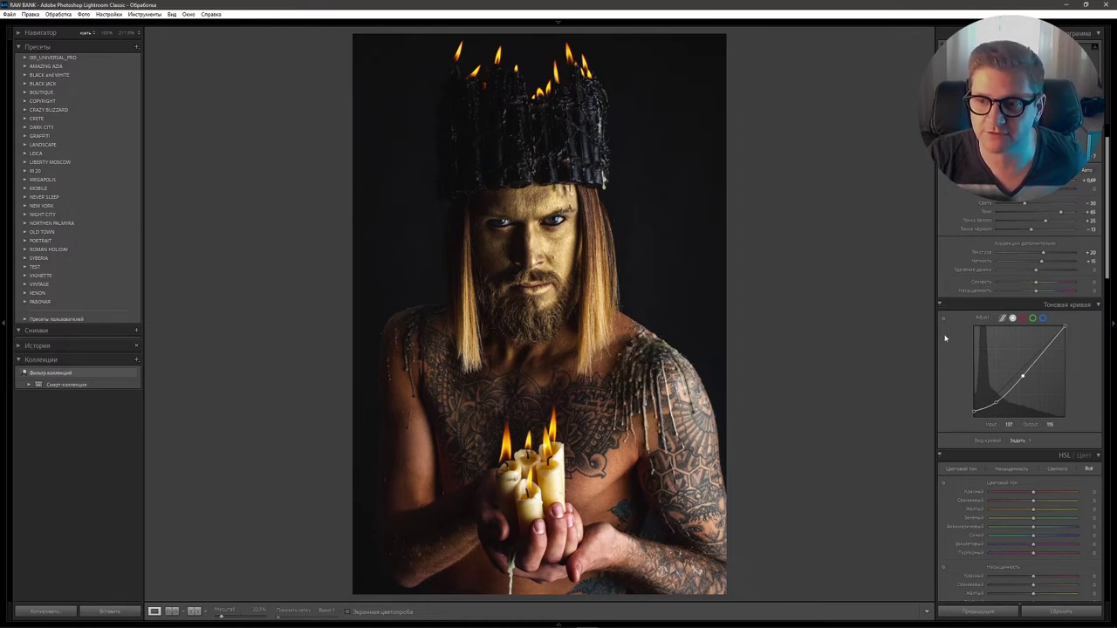
mouse_move(1045, 342)
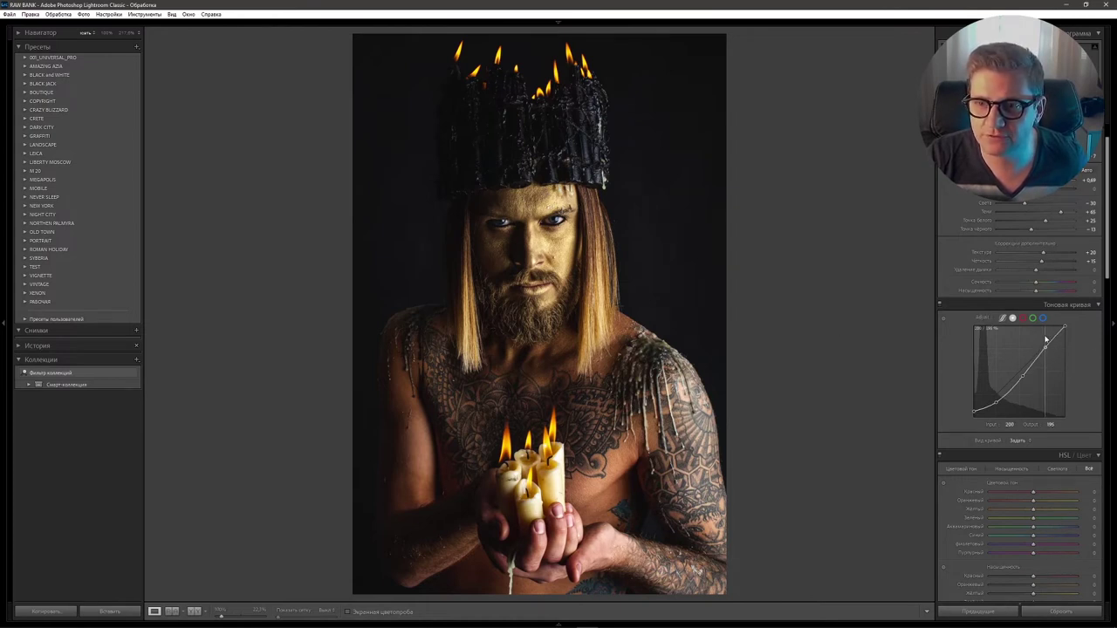
left_click_drag(1046, 349, 1045, 345)
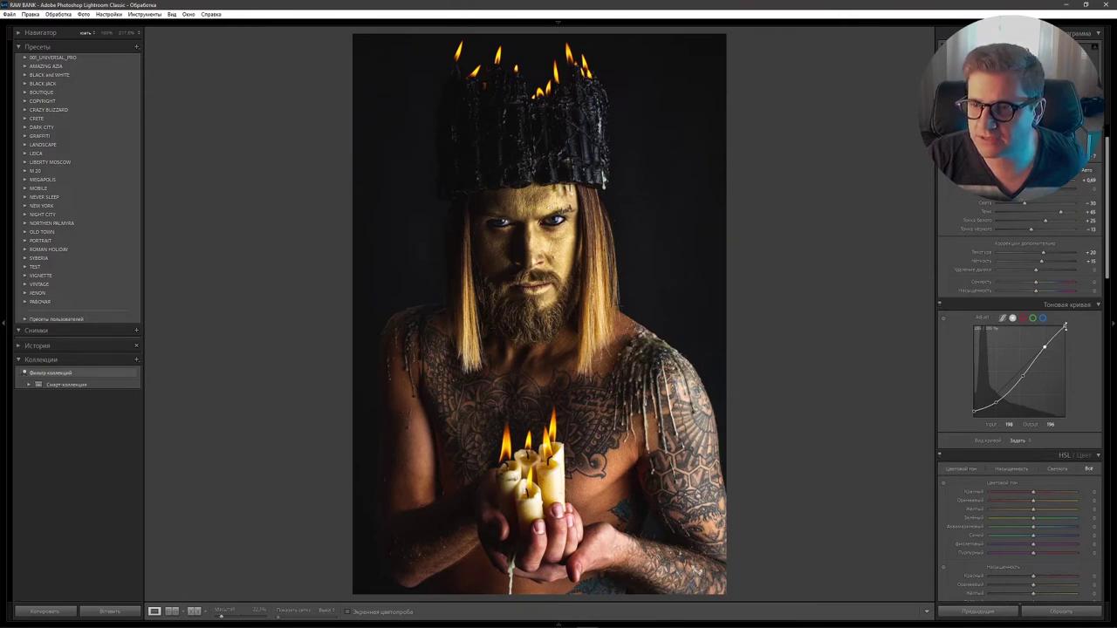
left_click_drag(1065, 326, 1074, 334)
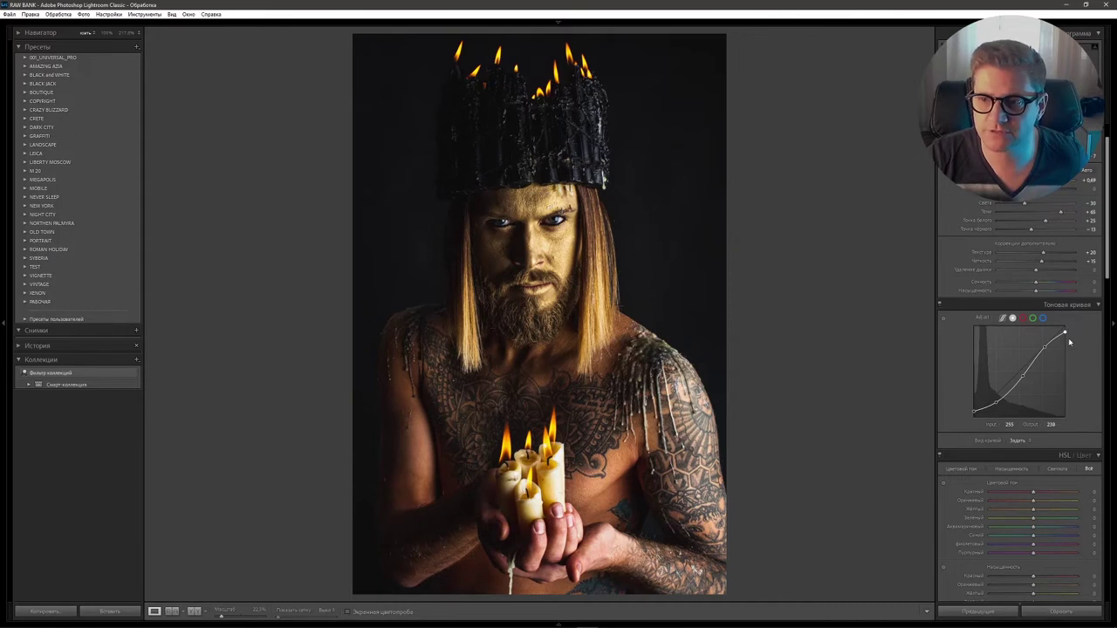
- Shape the red channel curve: more red in midtones, less red in shadows
left_click(1022, 318)
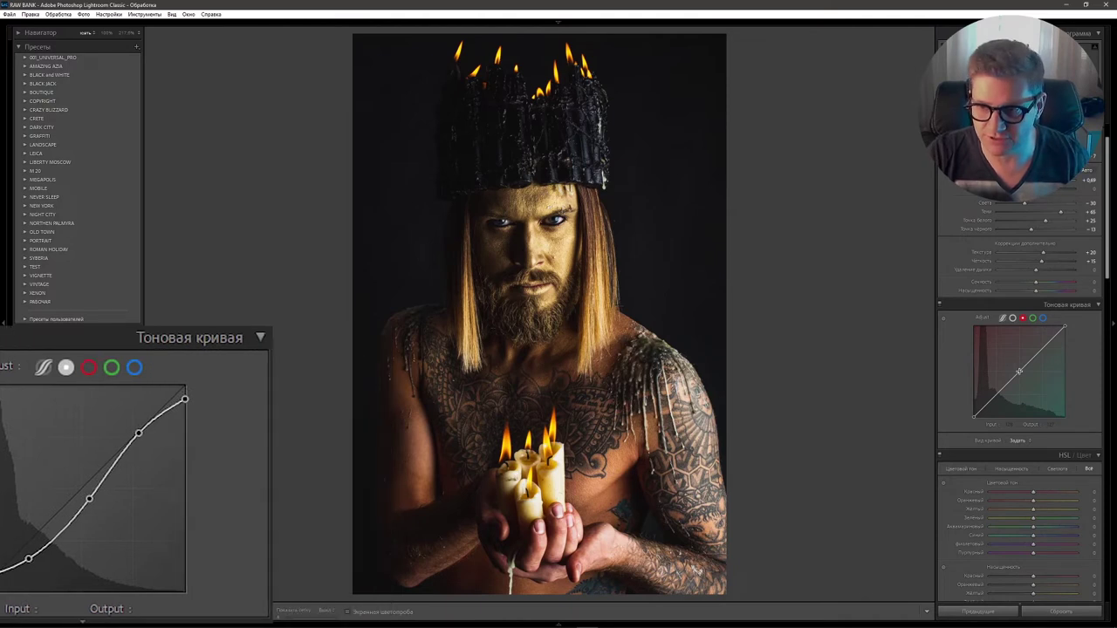
left_click_drag(1018, 372, 1019, 352)
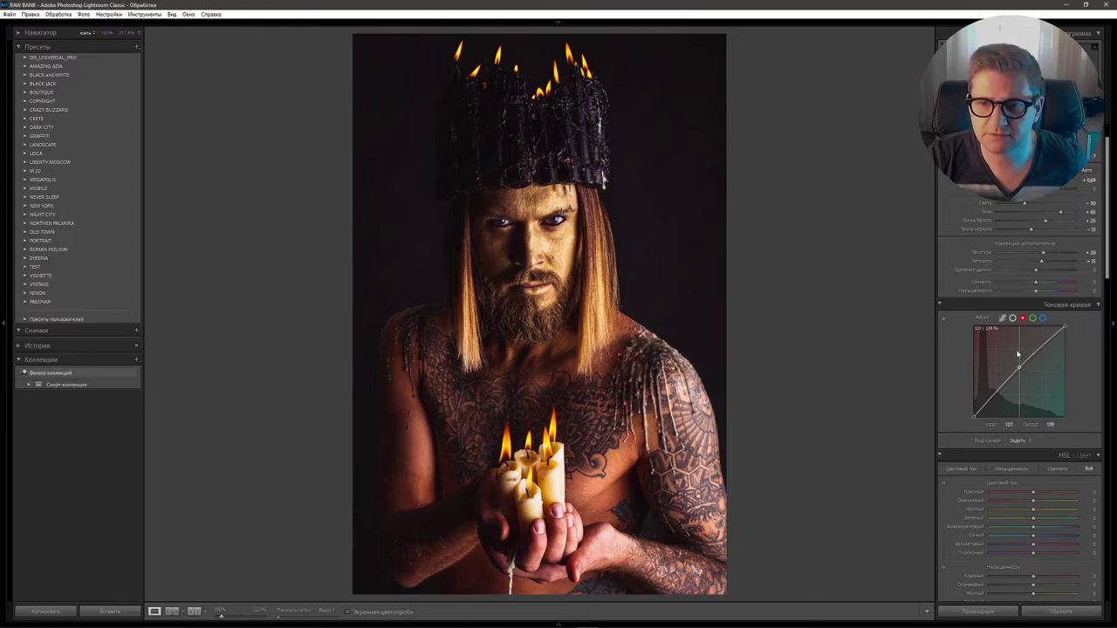
left_click_drag(1019, 352, 1016, 350)
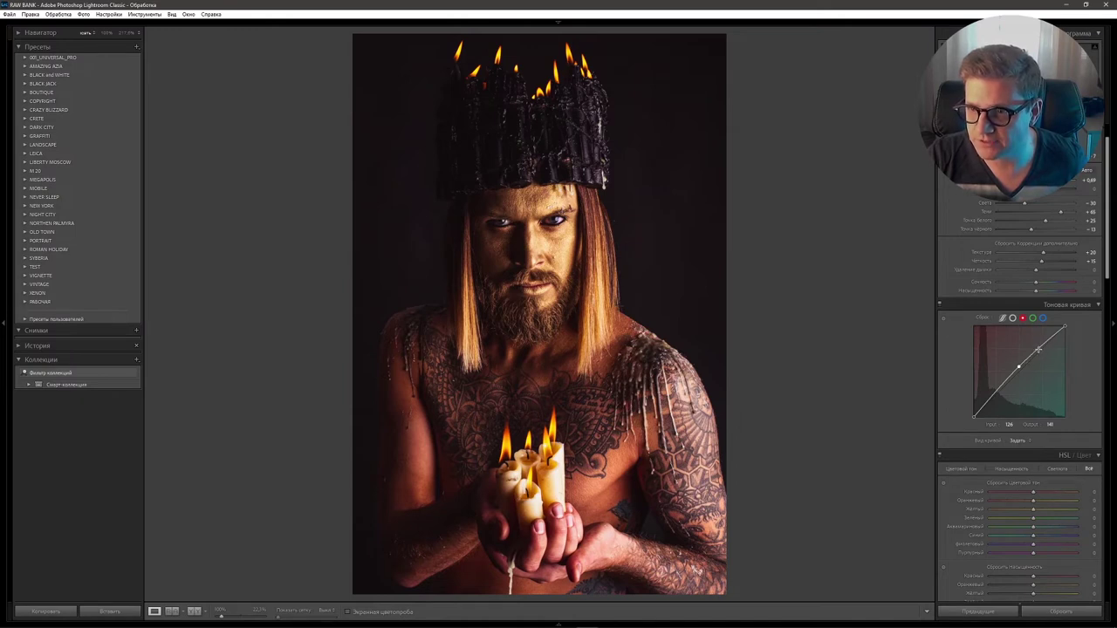
left_click(1039, 349)
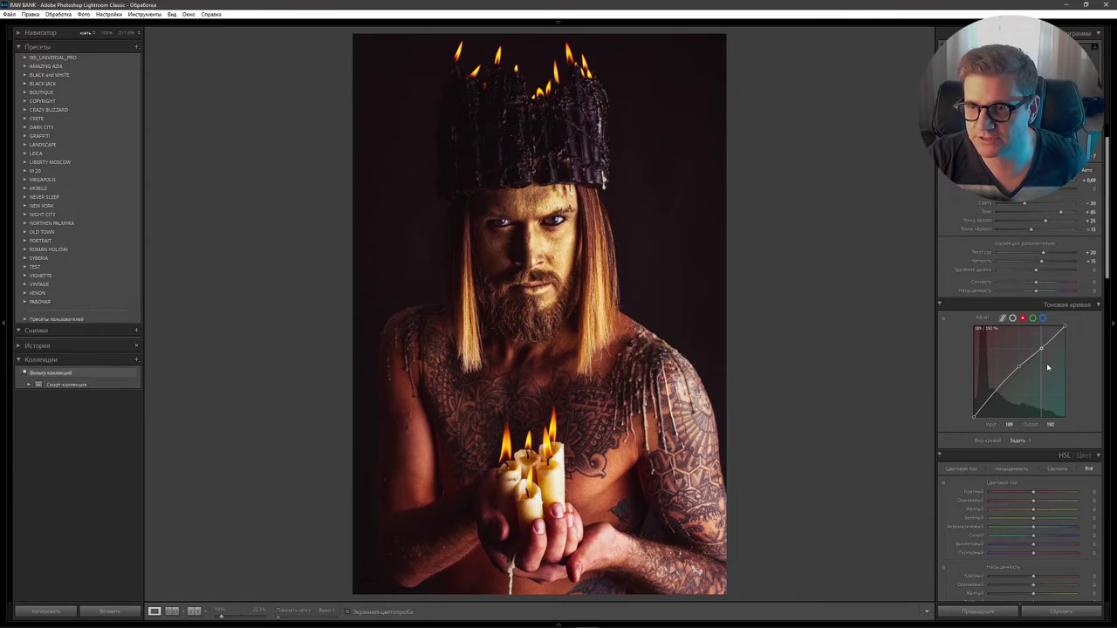
key("alt")
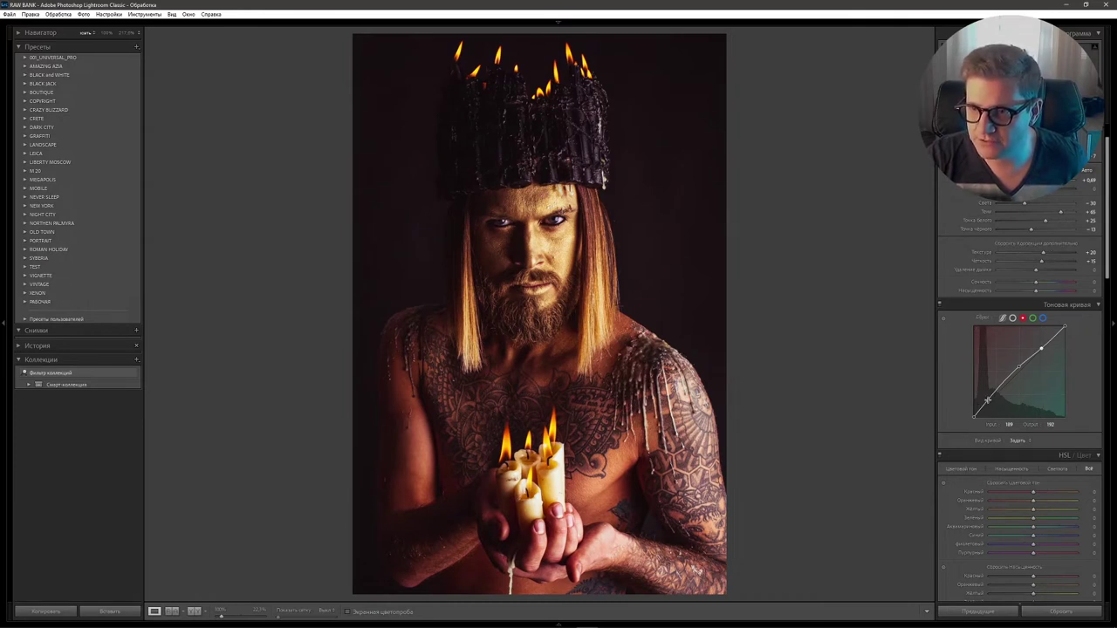
left_click_drag(987, 399, 1007, 441)
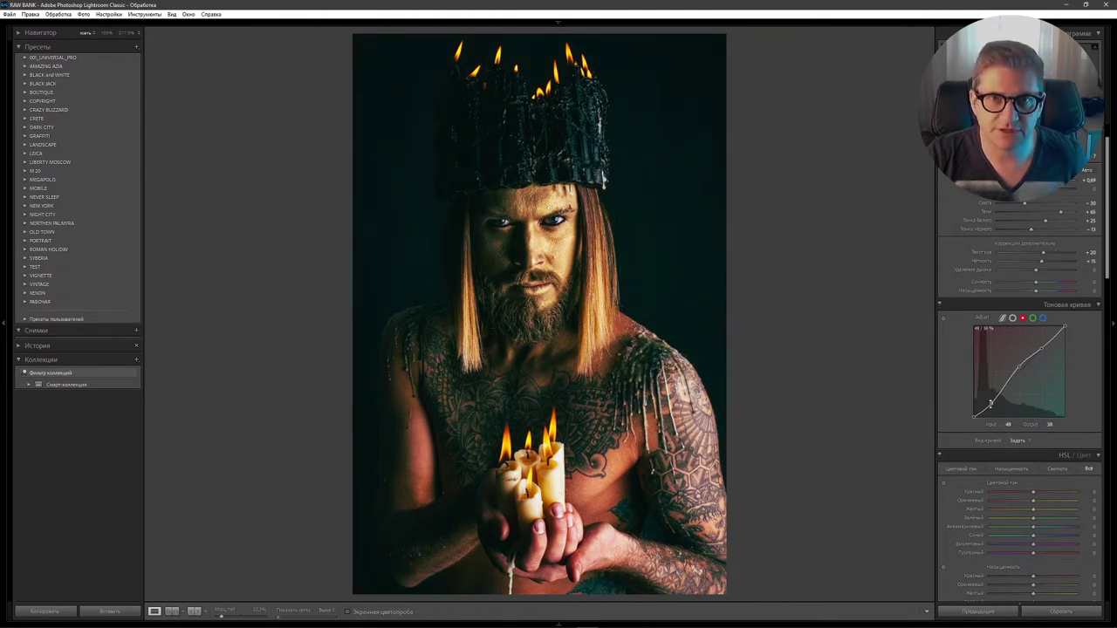
left_click_drag(991, 404, 990, 403)
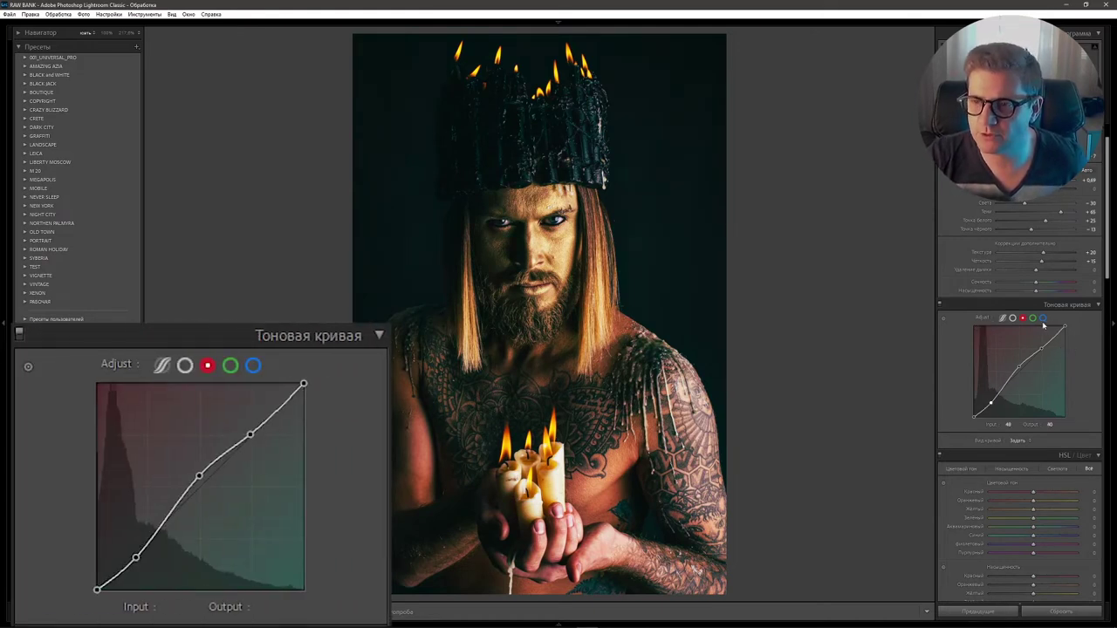
left_click(1033, 318)
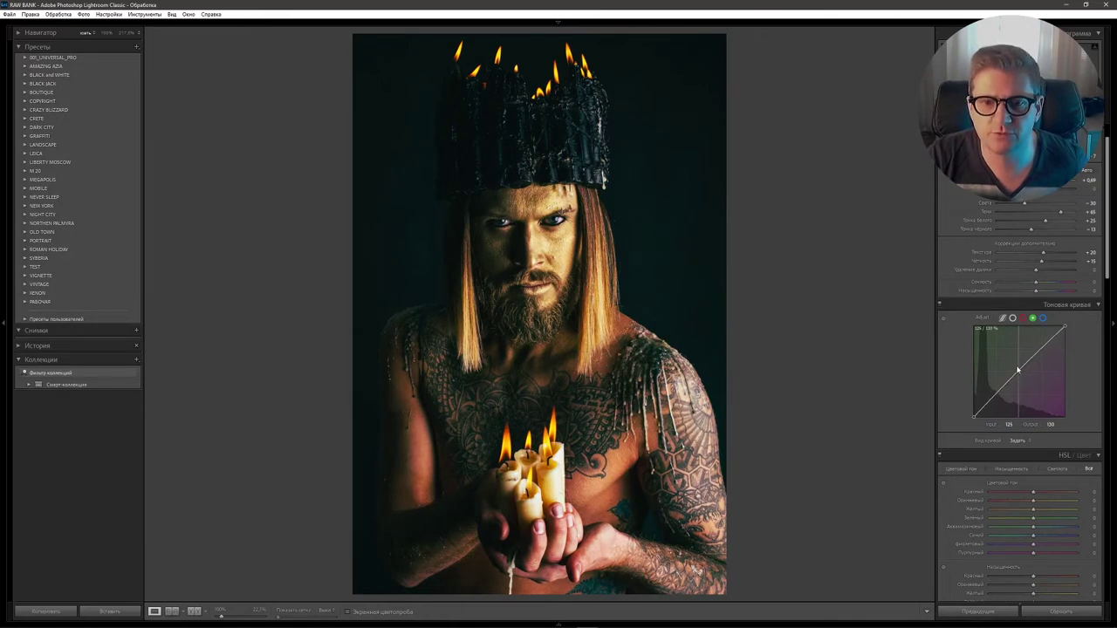
- Add shadow, midtone and highlight points to the green curve, lowering green shadows slightly
left_click_drag(1017, 370, 1017, 369)
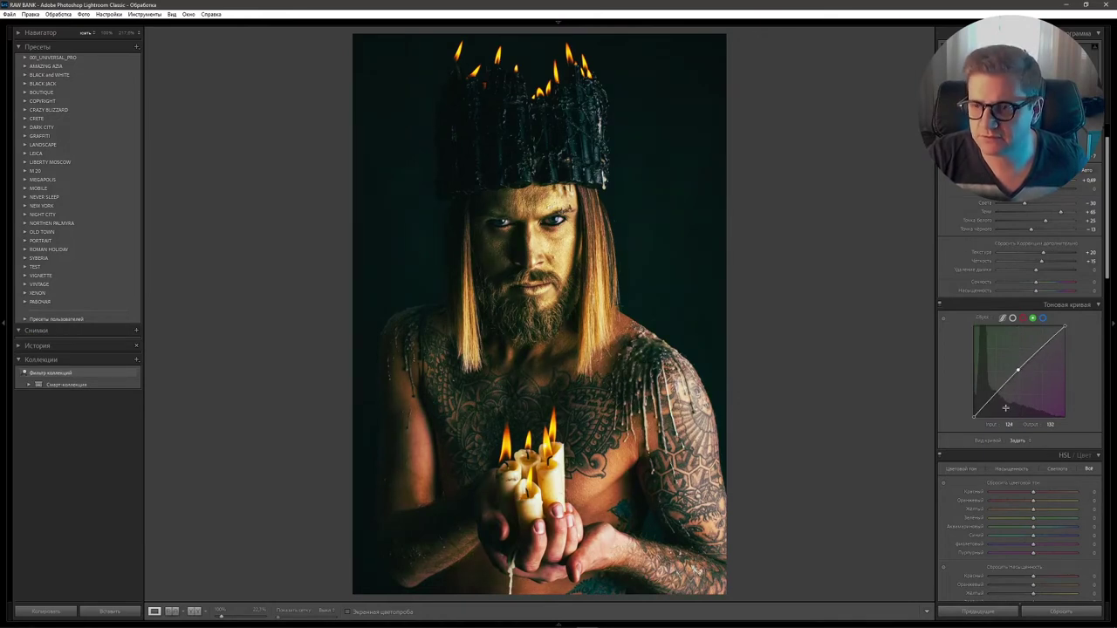
left_click(993, 398)
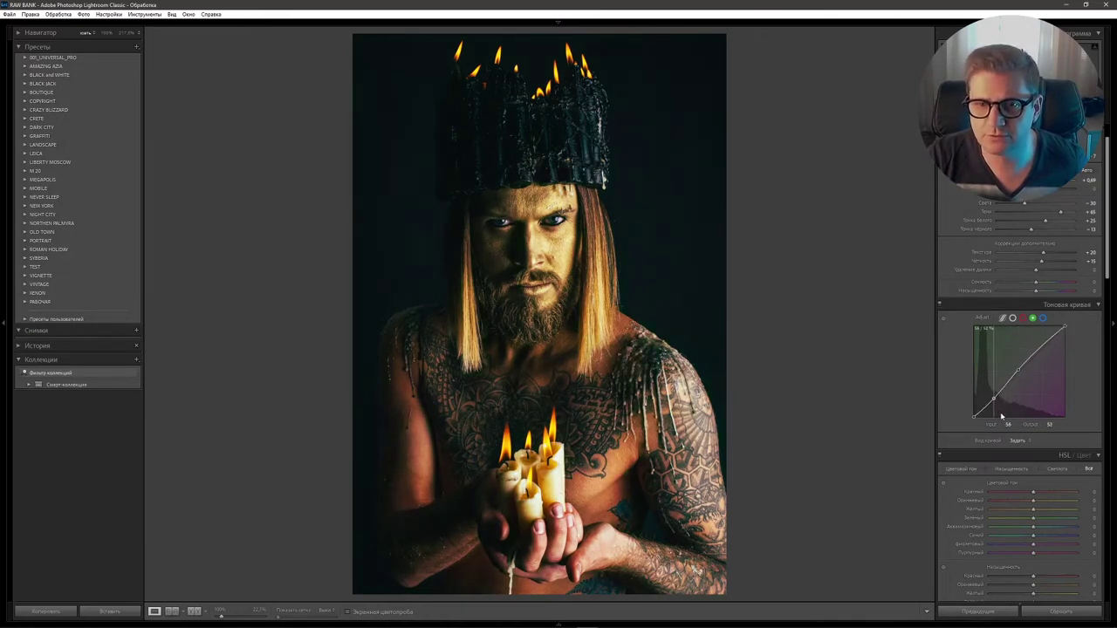
left_click_drag(999, 415, 1001, 413)
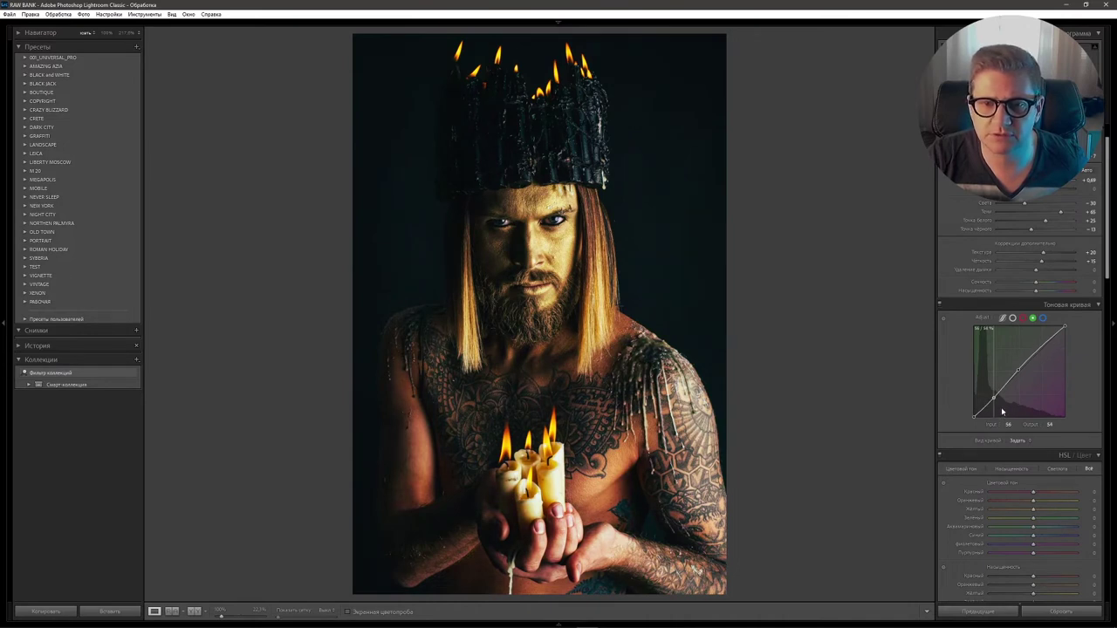
left_click(1045, 345)
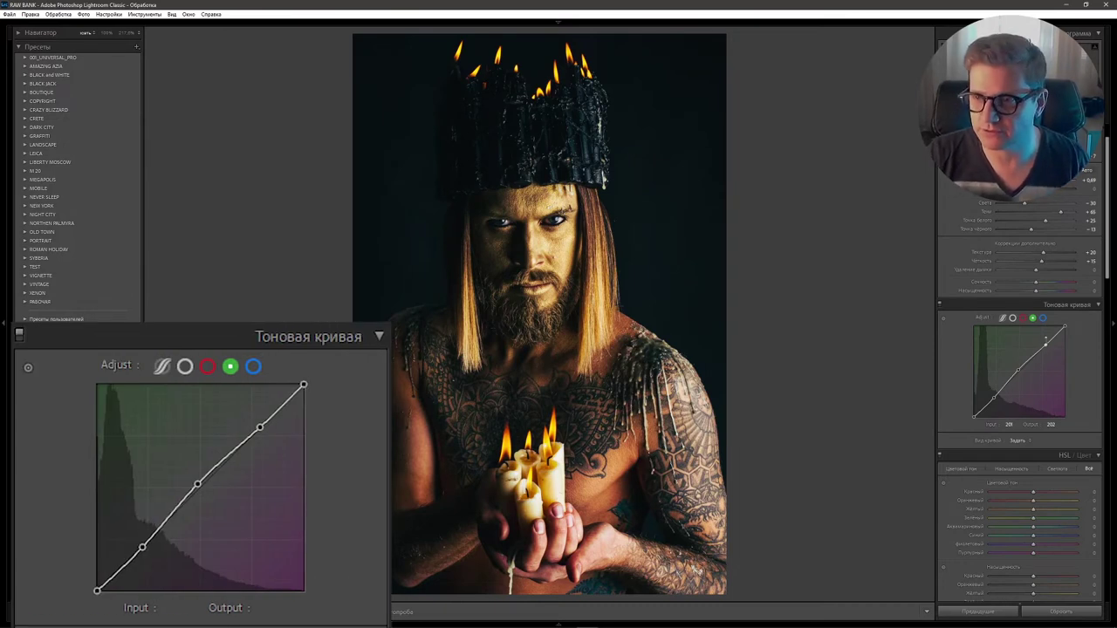
left_click(1043, 319)
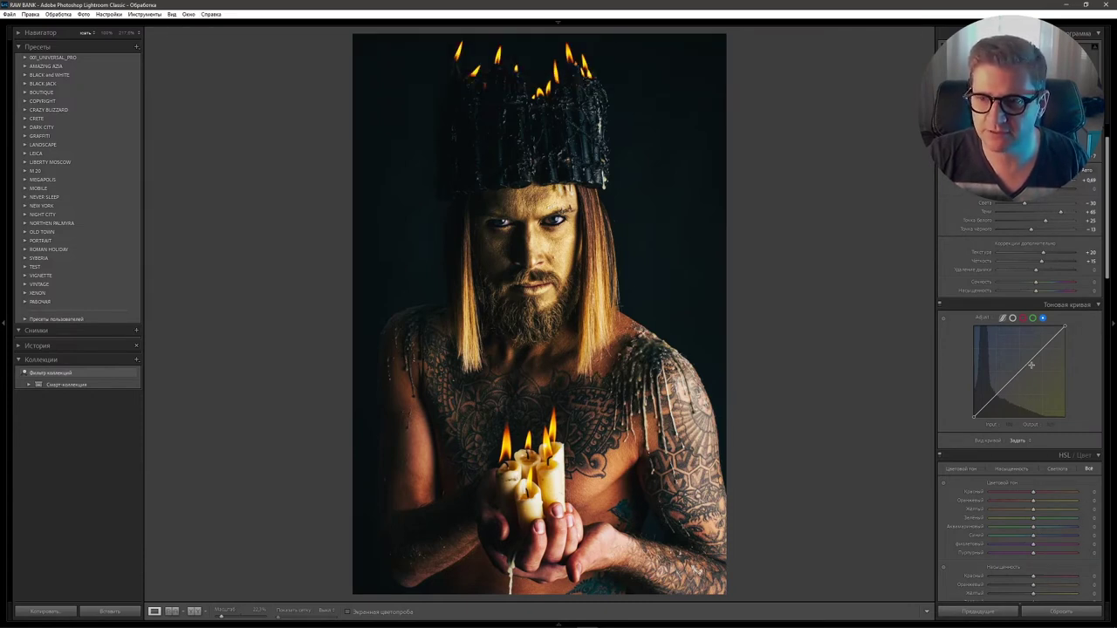
- Hold Alt to reveal the panel reset options
key("alt")
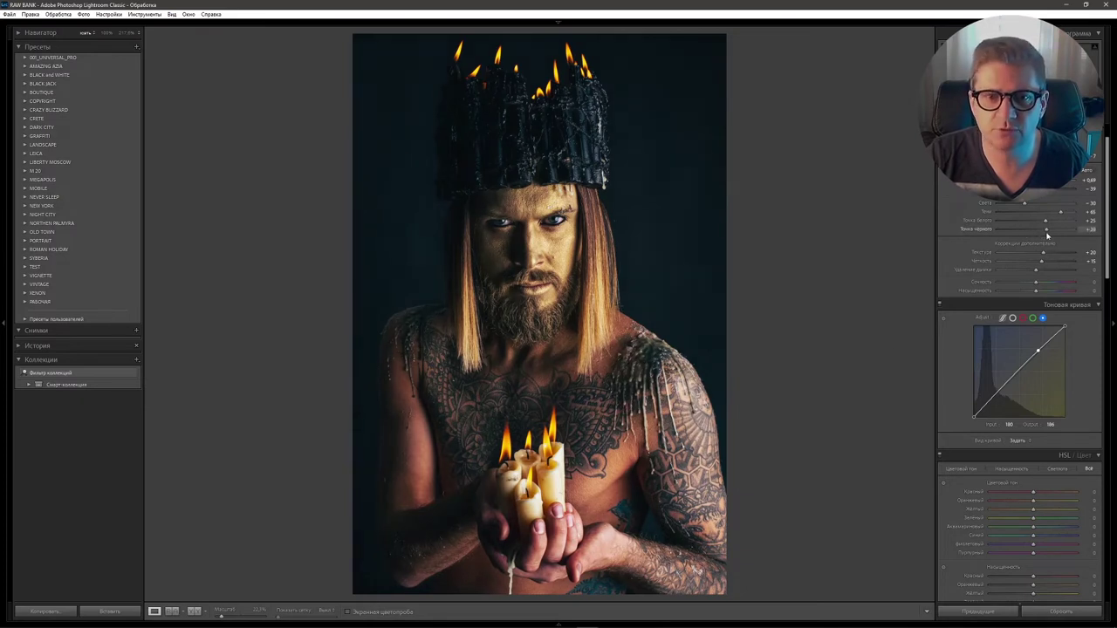
- Set Blacks to +38 and check the face's skin detail zoomed in at 217%
left_click_drag(1047, 235, 1049, 237)
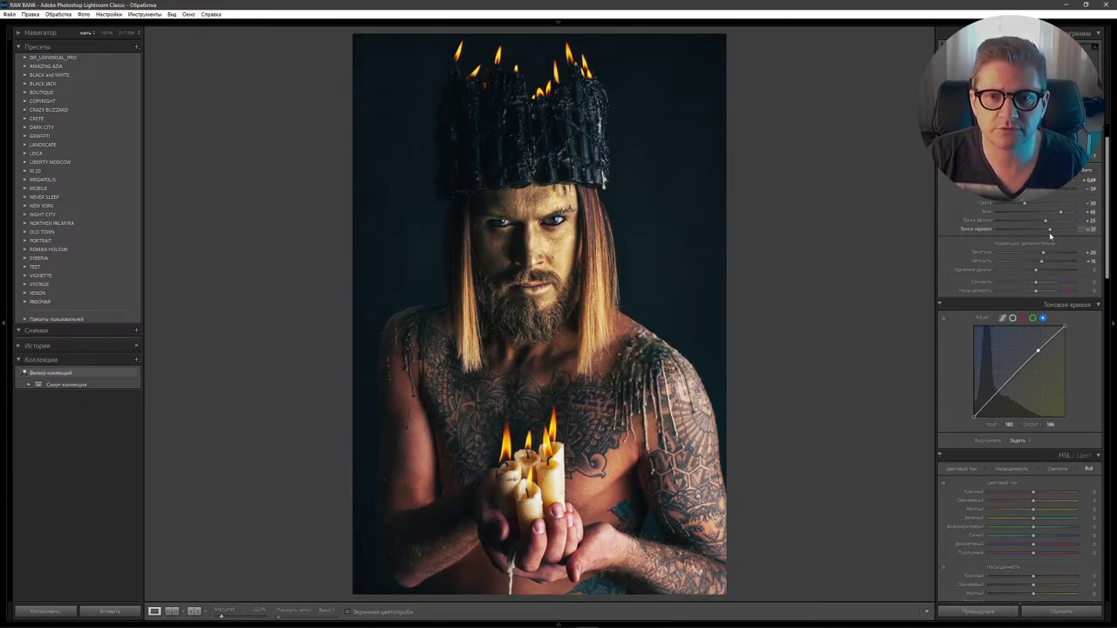
left_click_drag(1051, 235, 1049, 236)
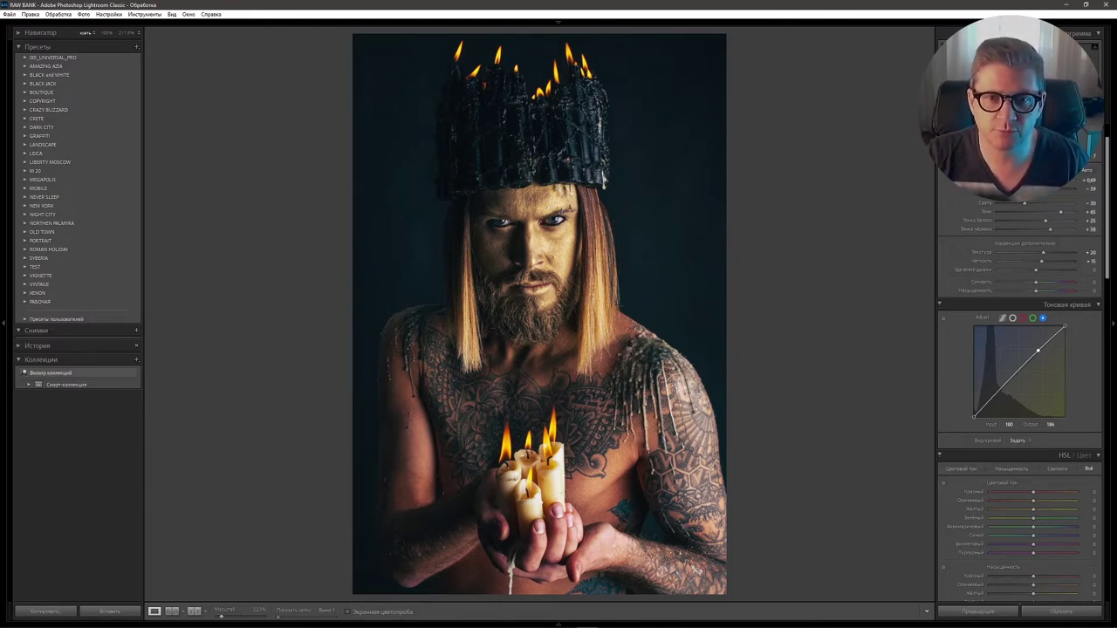
left_click(559, 294)
left_click_drag(549, 292, 548, 534)
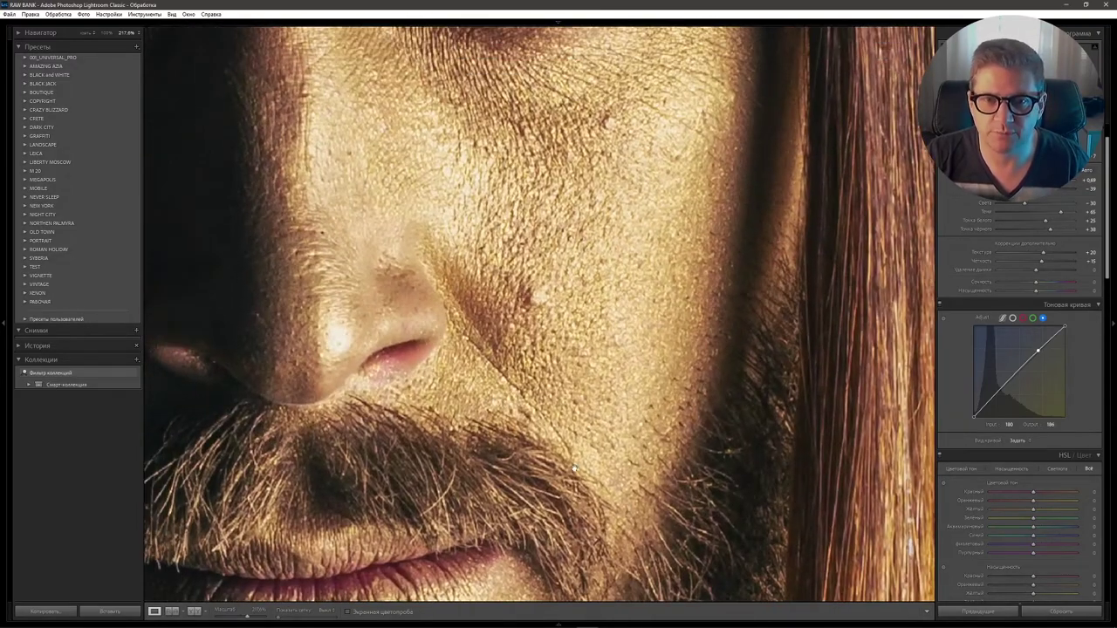
left_click_drag(655, 157, 666, 478)
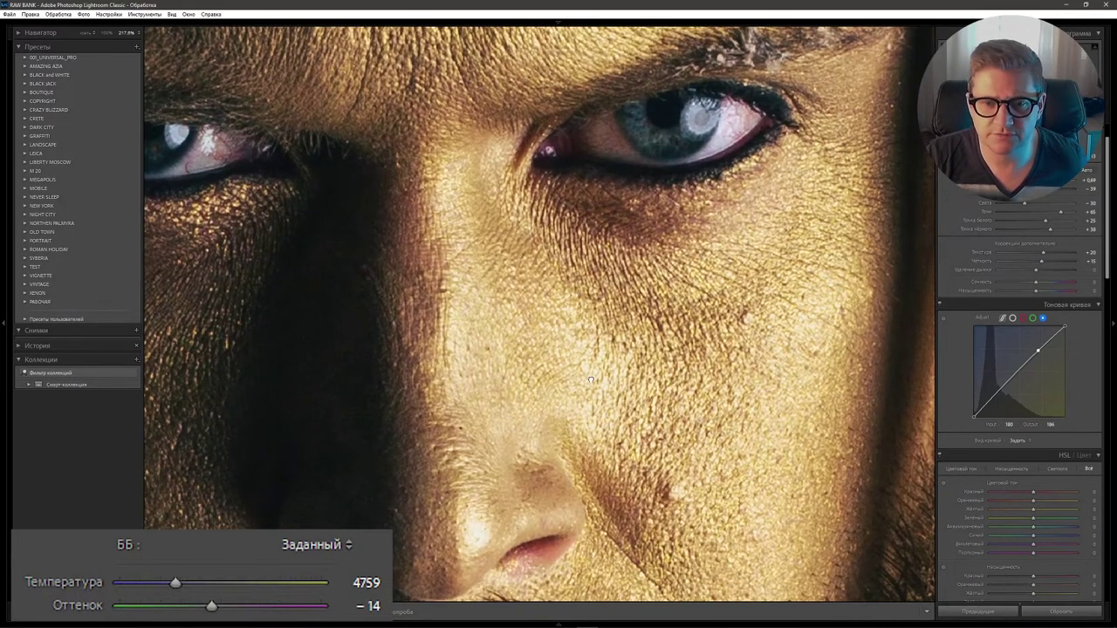
left_click(590, 380)
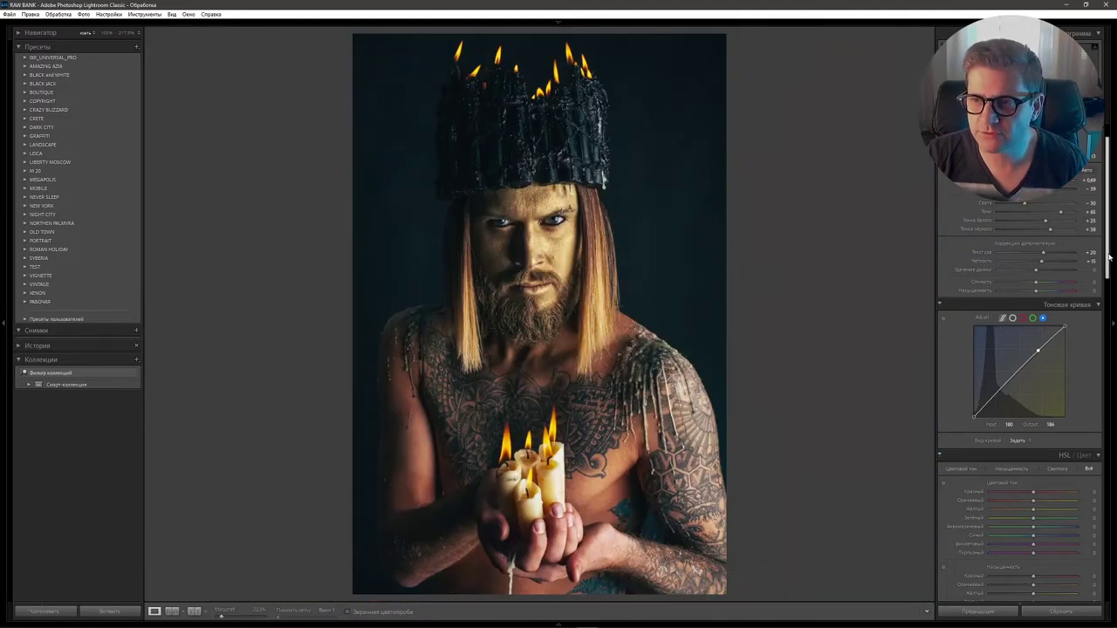
left_click_drag(1109, 256, 1113, 307)
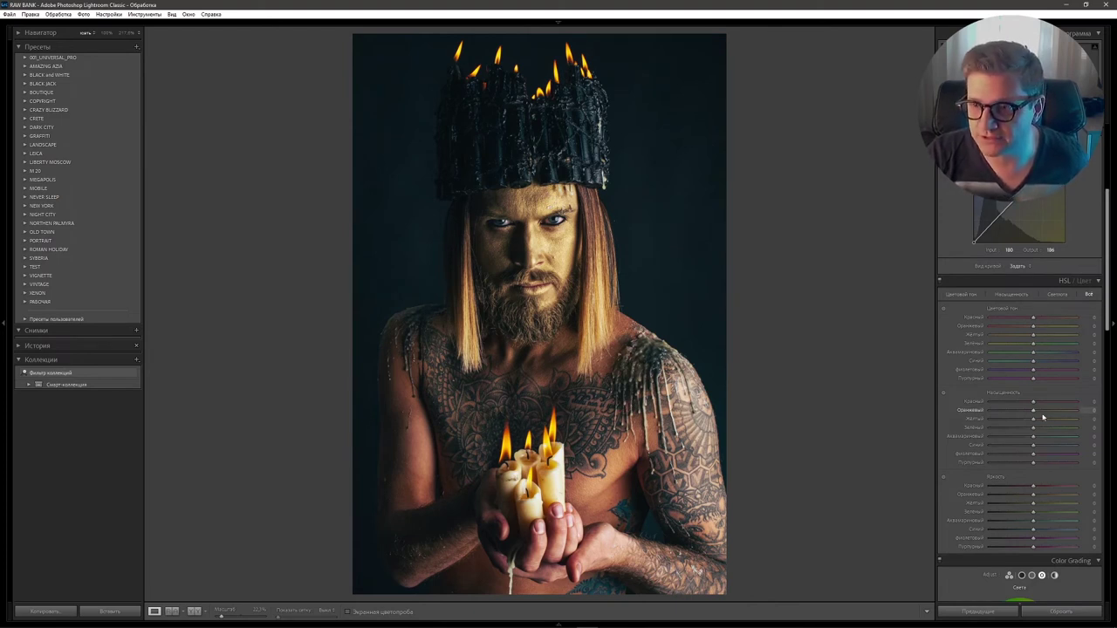
- Preview and reset Red/Orange saturation, then set Red hue +57 and Orange hue -15
left_click_drag(1034, 404, 897, 421)
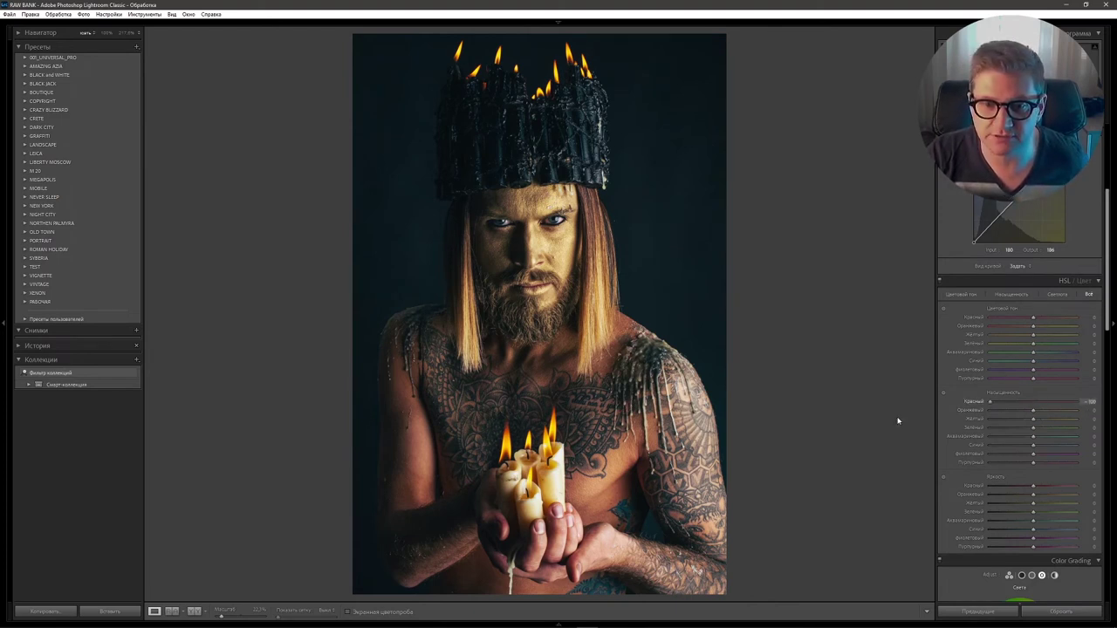
left_click_drag(1089, 421, 1106, 420)
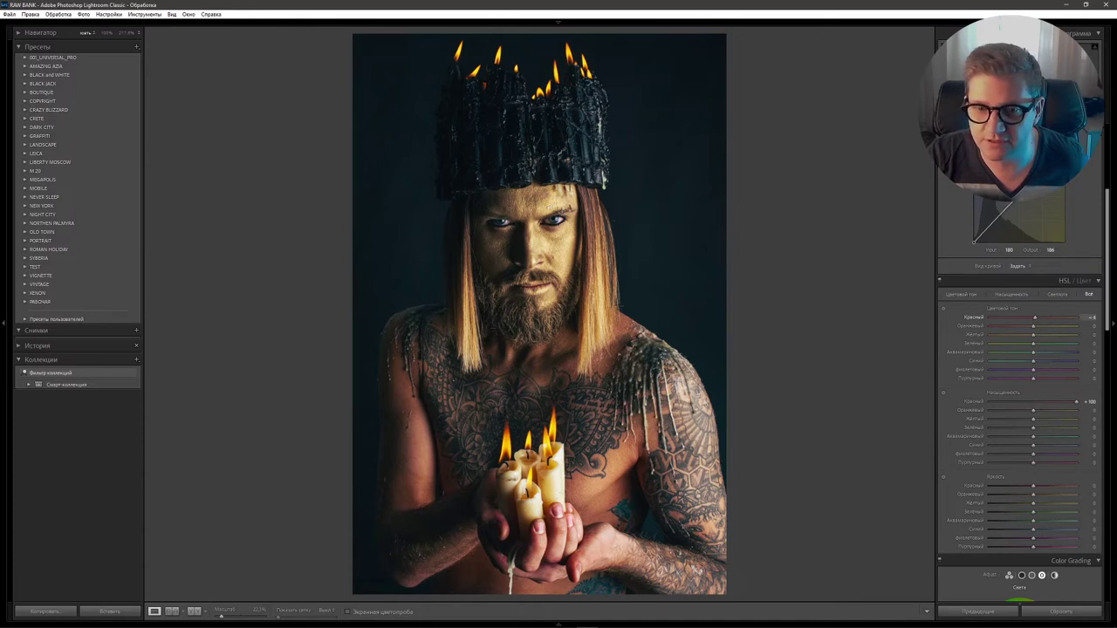
left_click_drag(1035, 318, 1077, 317)
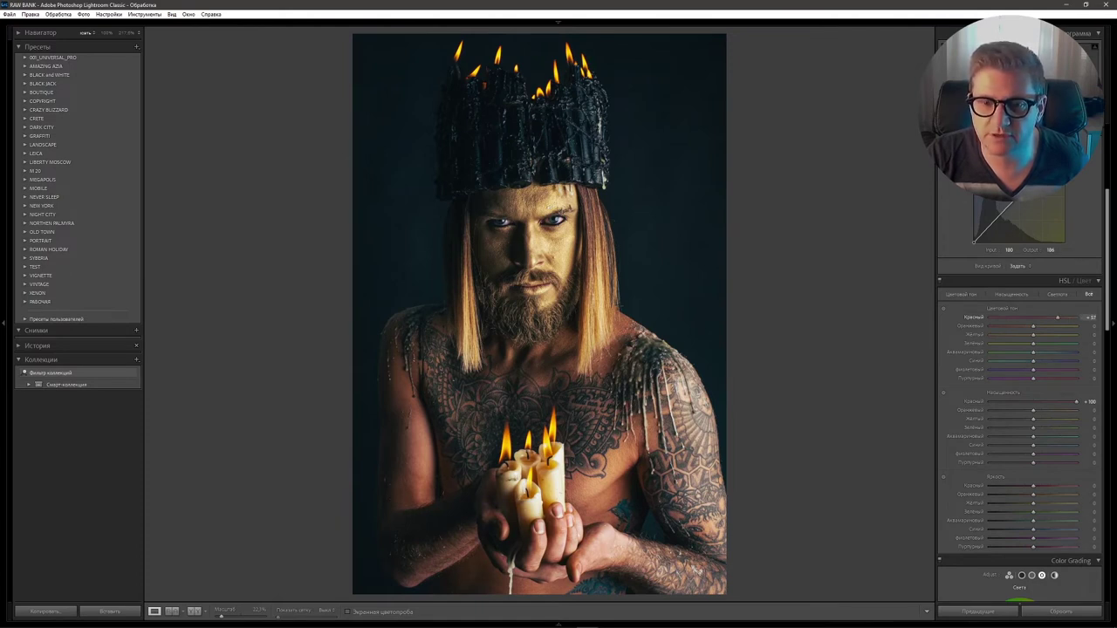
left_click_drag(1077, 402, 1033, 409)
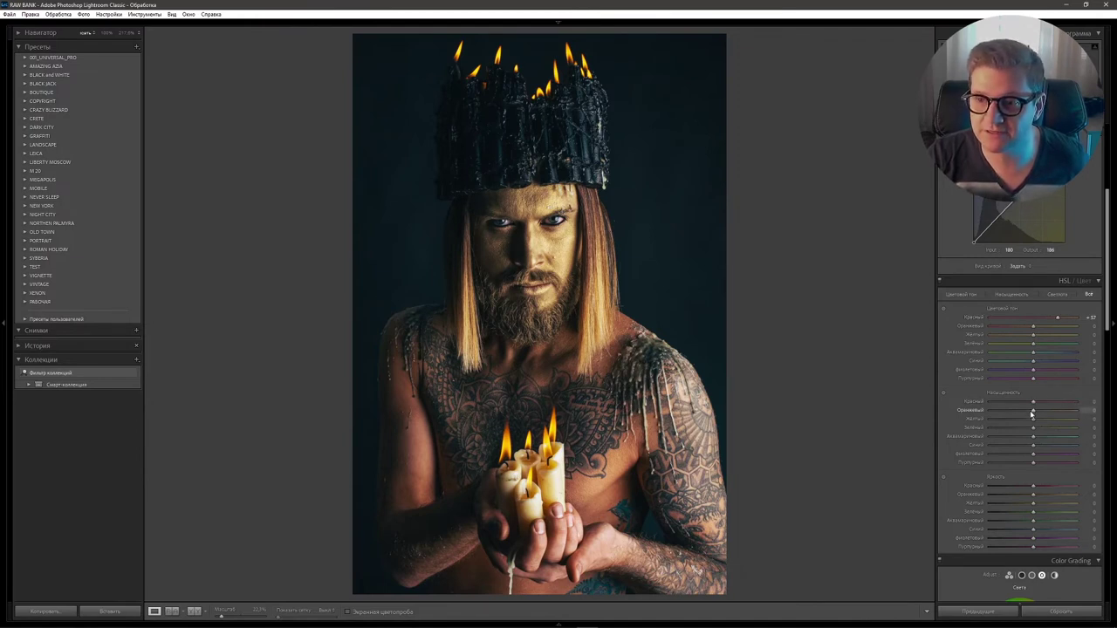
mouse_move(1033, 411)
left_mouse_down()
mouse_move(1092, 417)
mouse_move(1068, 433)
left_mouse_up()
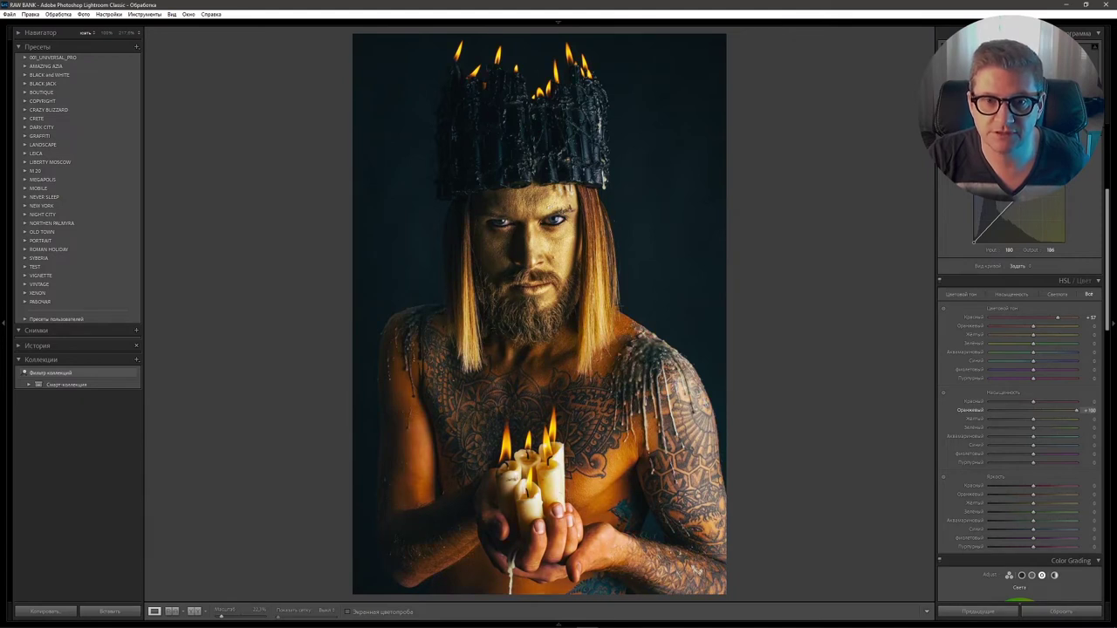
double_click(1054, 410)
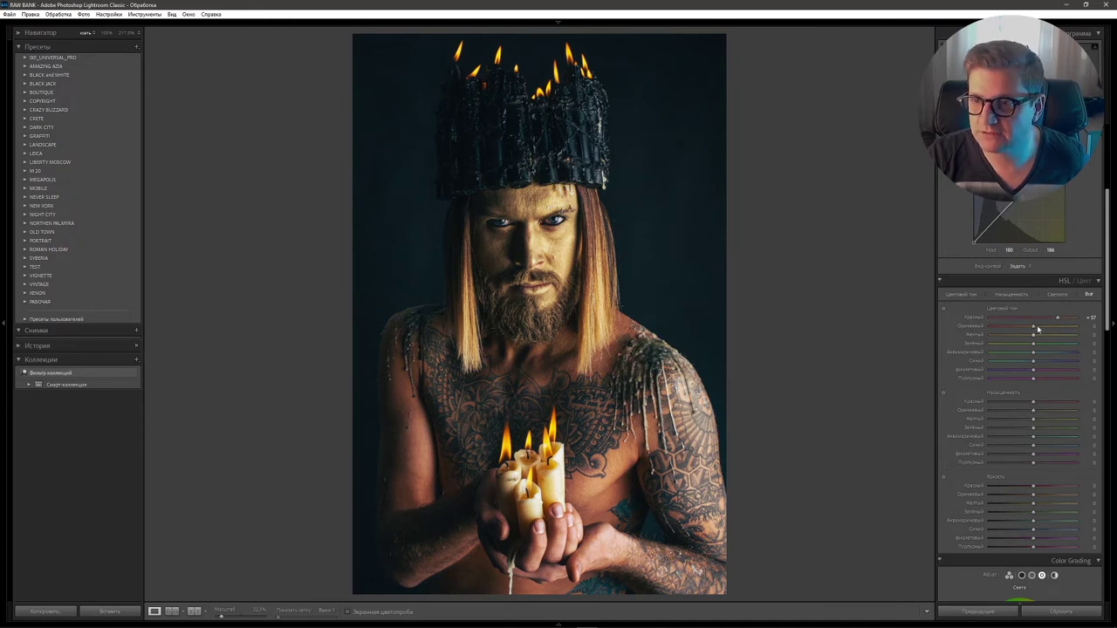
left_click_drag(1033, 329, 1030, 326)
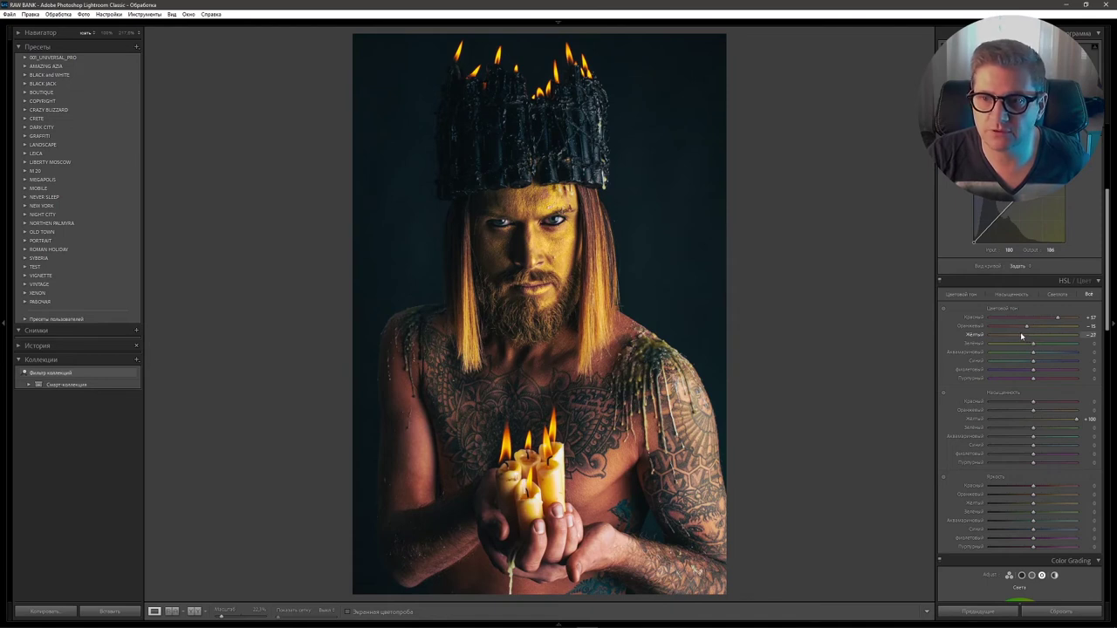
- Shift Yellow hue to -27 and set Yellow saturation to about -14
left_click_drag(1024, 337, 1022, 335)
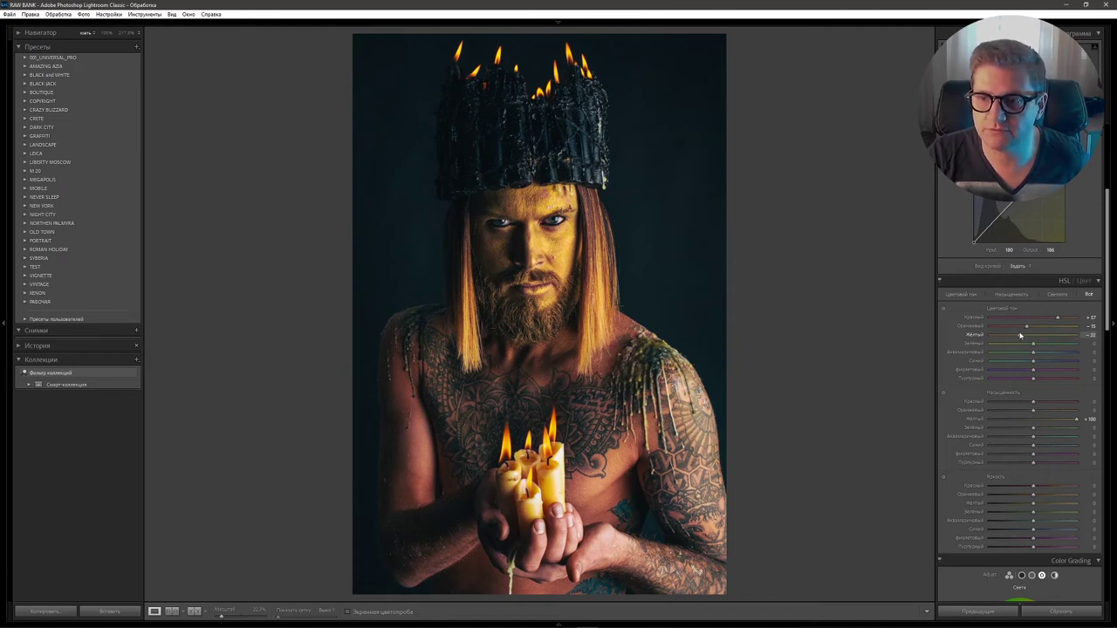
double_click(1076, 419)
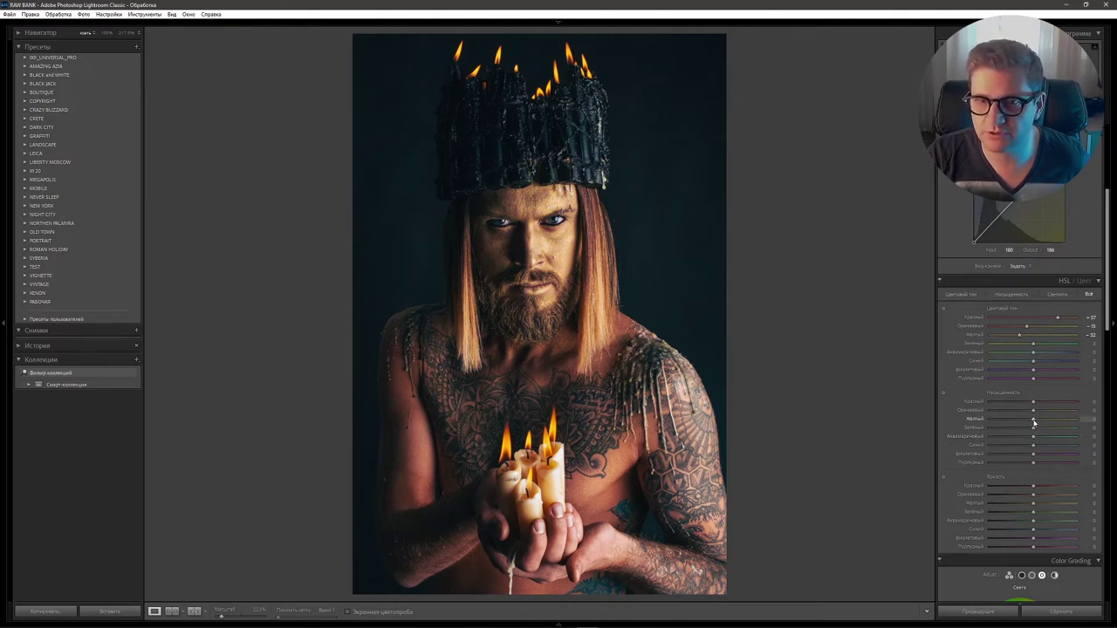
left_click_drag(1034, 423, 1026, 423)
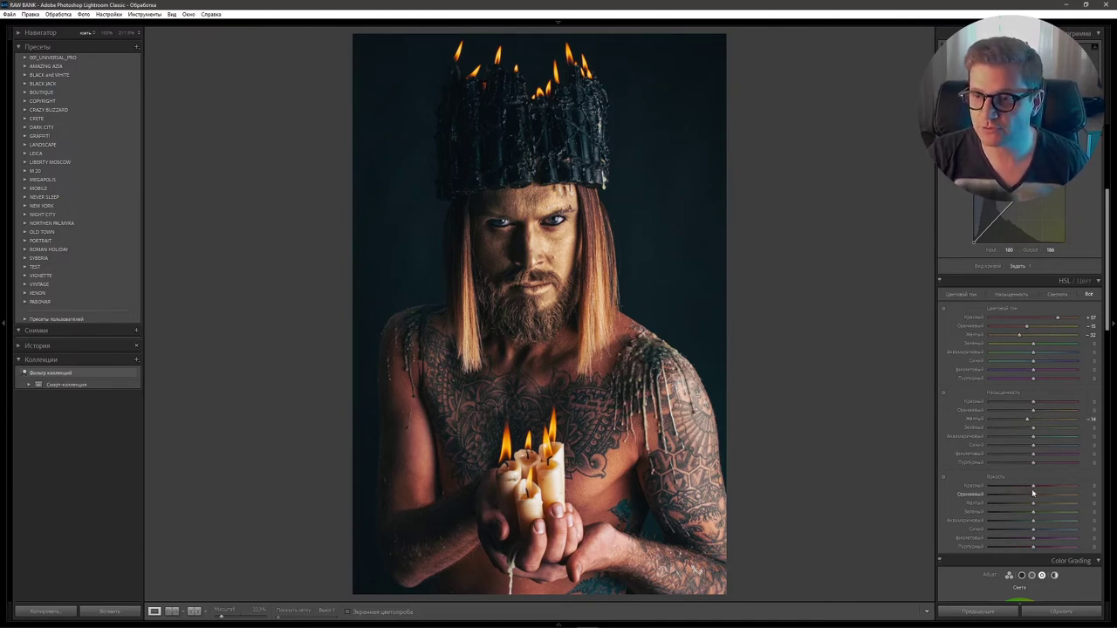
- Set HSL luminance to Red -20, Orange -15 and Yellow +10
mouse_move(1033, 489)
left_mouse_down()
mouse_move(1013, 488)
mouse_move(1026, 490)
left_mouse_up()
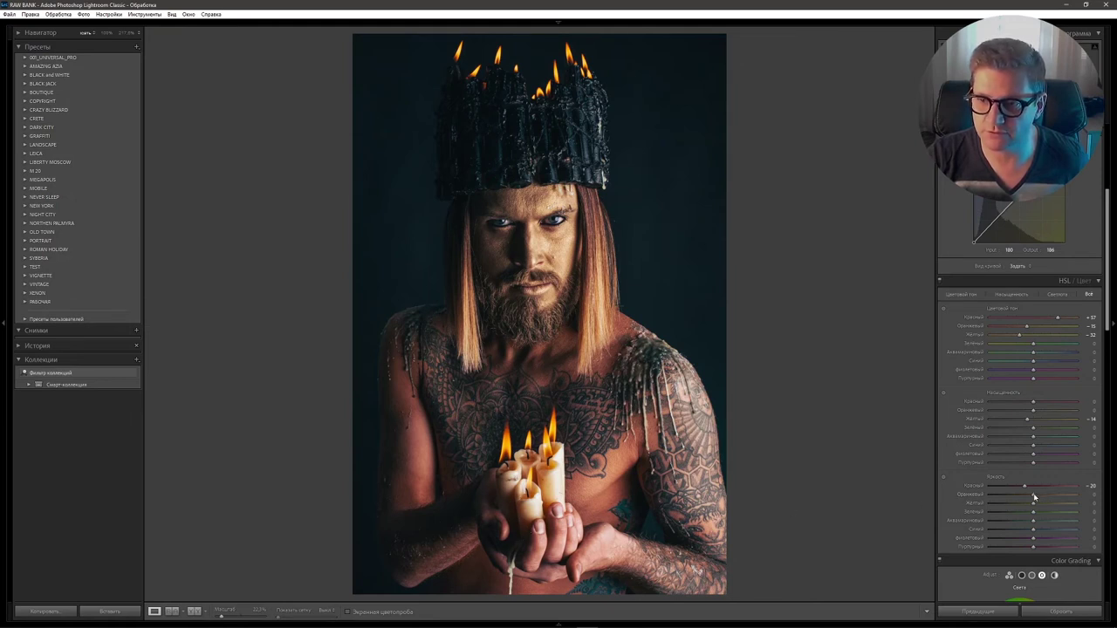
left_click_drag(1034, 494, 1027, 495)
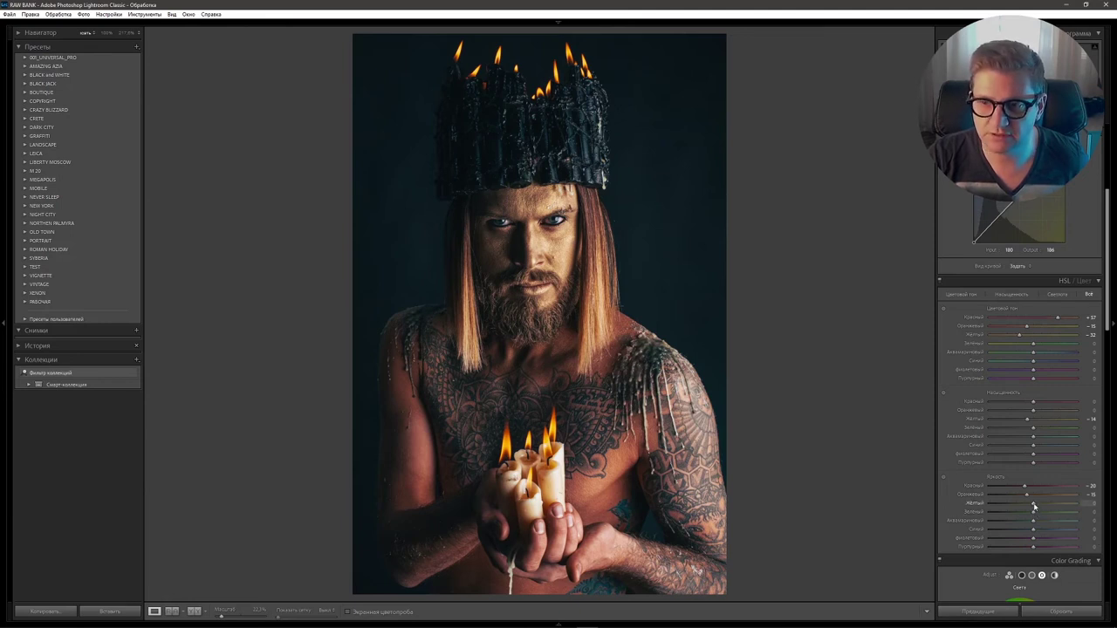
left_click_drag(1034, 506, 1038, 508)
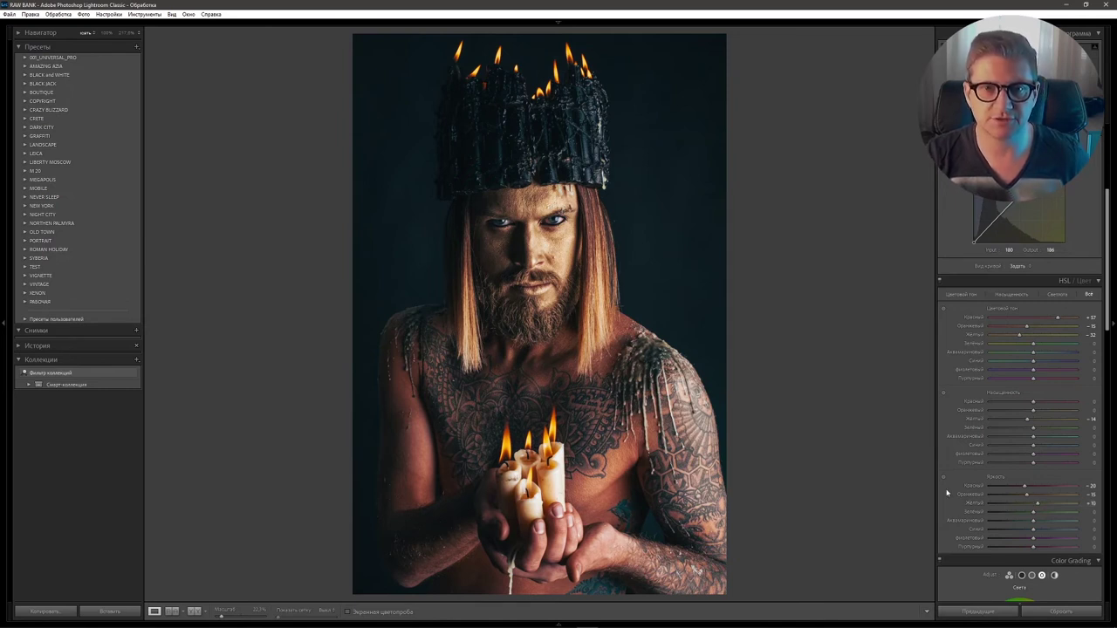
- Give the midtones a subtle golden-orange tint: Hue 37, Saturation 5
scroll(946, 494, "down", 5)
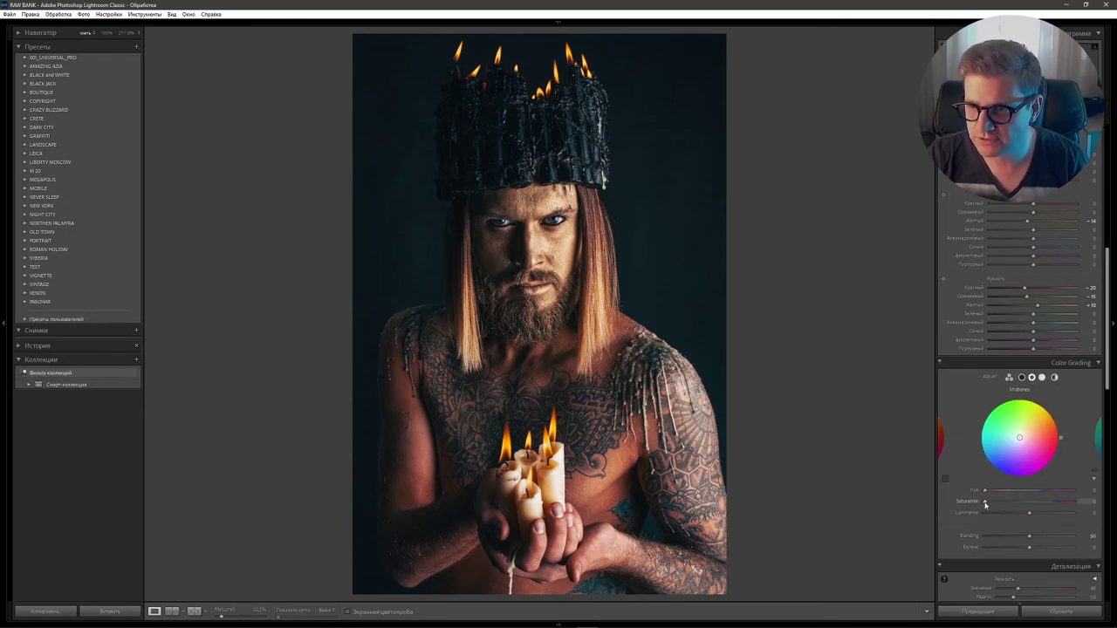
left_click_drag(985, 503, 1032, 513)
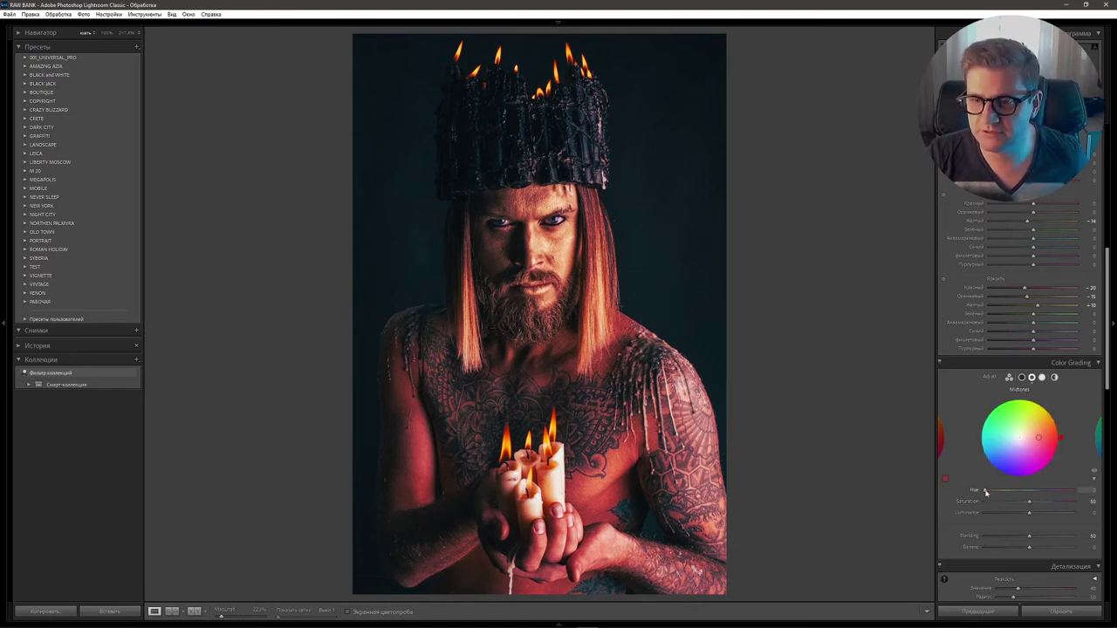
left_click_drag(985, 491, 995, 492)
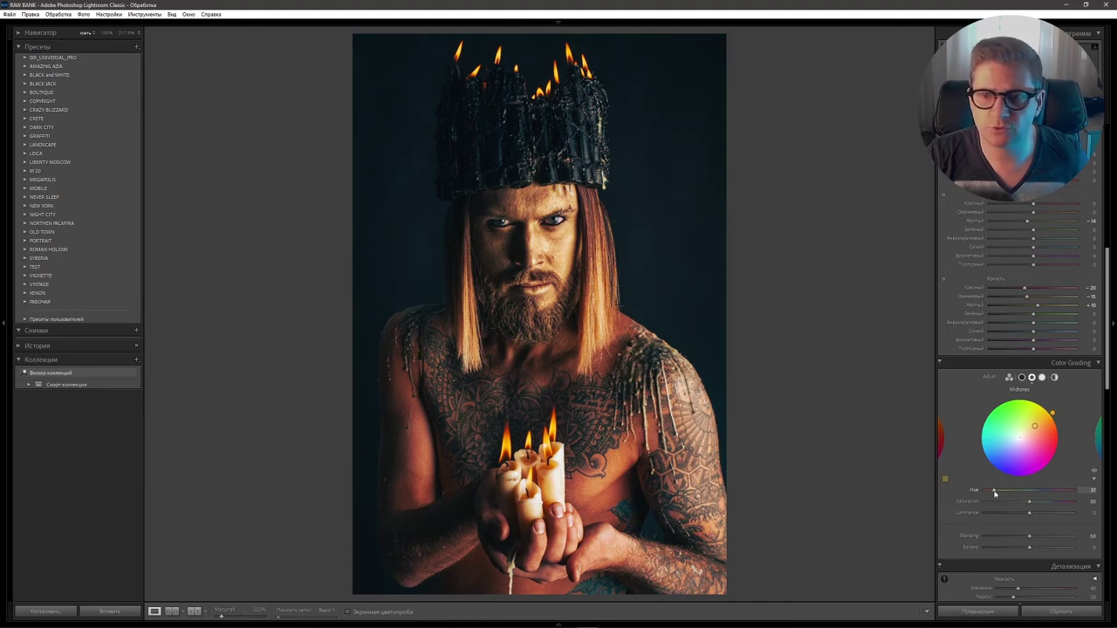
left_click_drag(1029, 504, 989, 503)
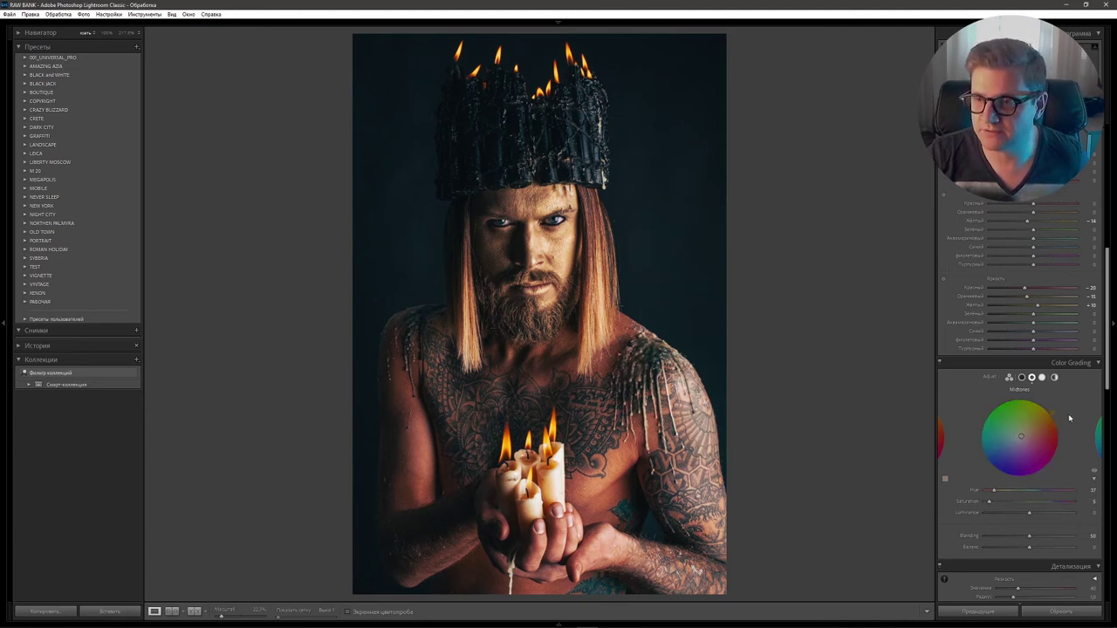
- Give the highlights a faint yellow tint: Hue 49, Saturation 10
left_click(1041, 377)
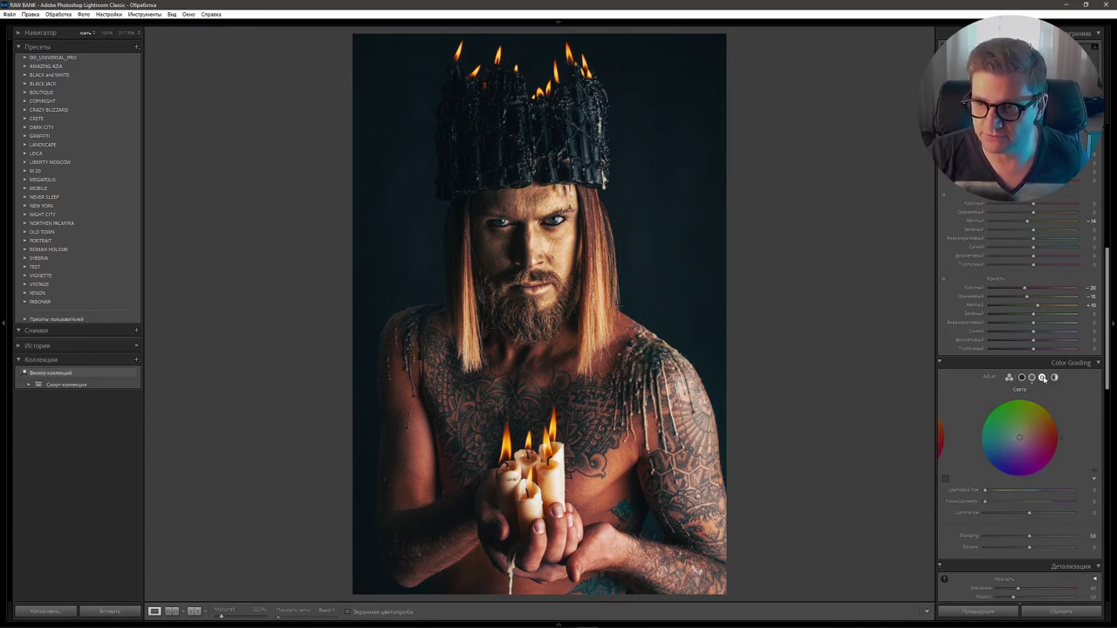
left_click_drag(985, 501, 1027, 503)
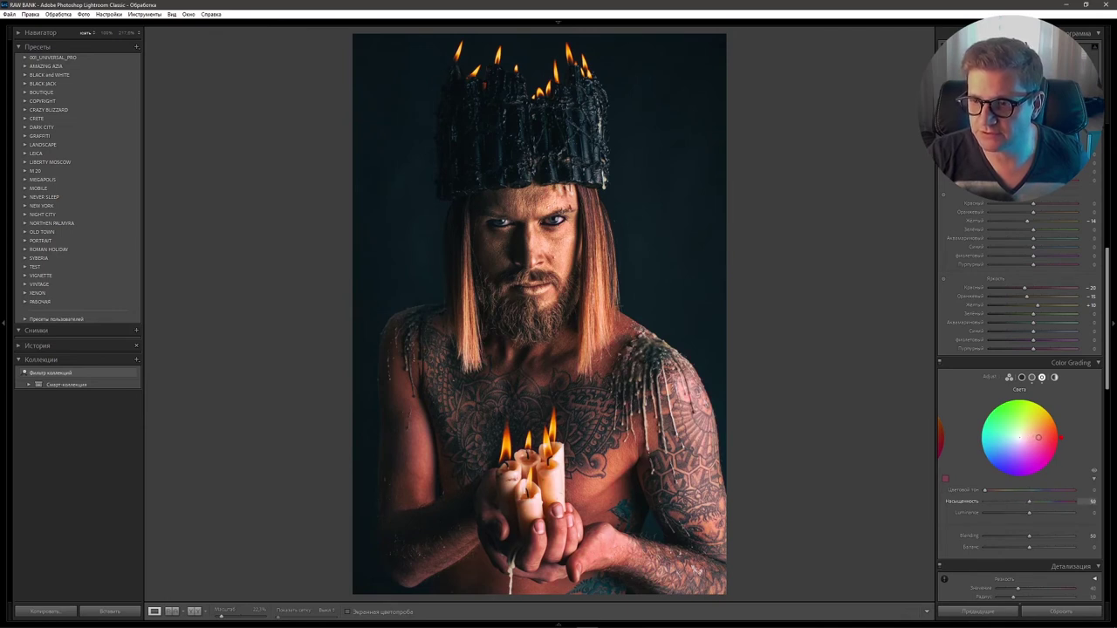
left_click_drag(984, 491, 1002, 491)
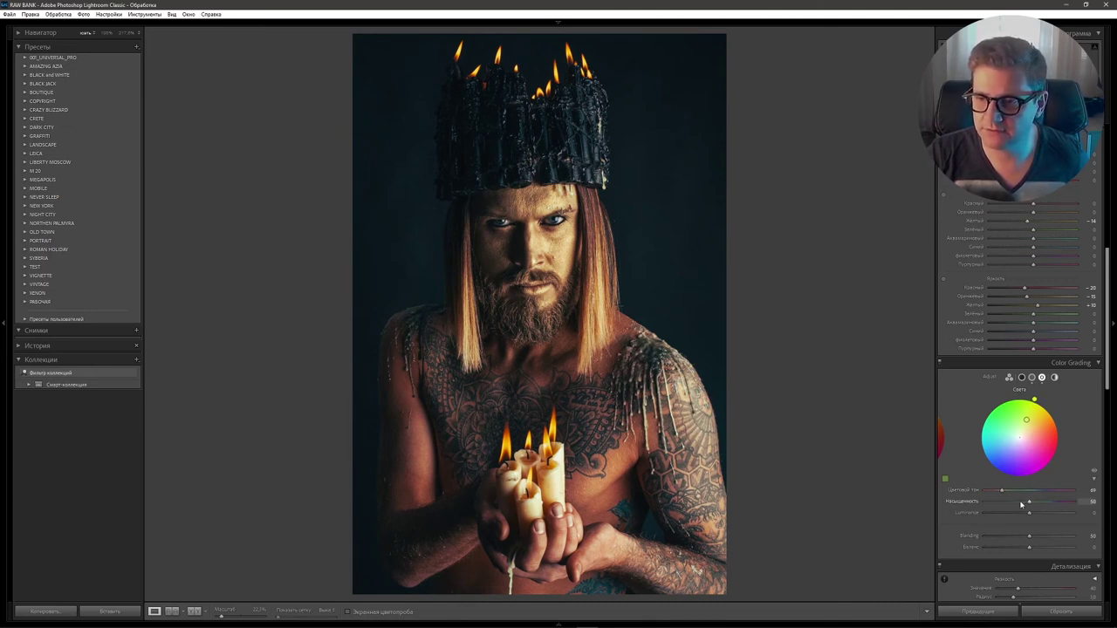
left_click_drag(1029, 504, 995, 502)
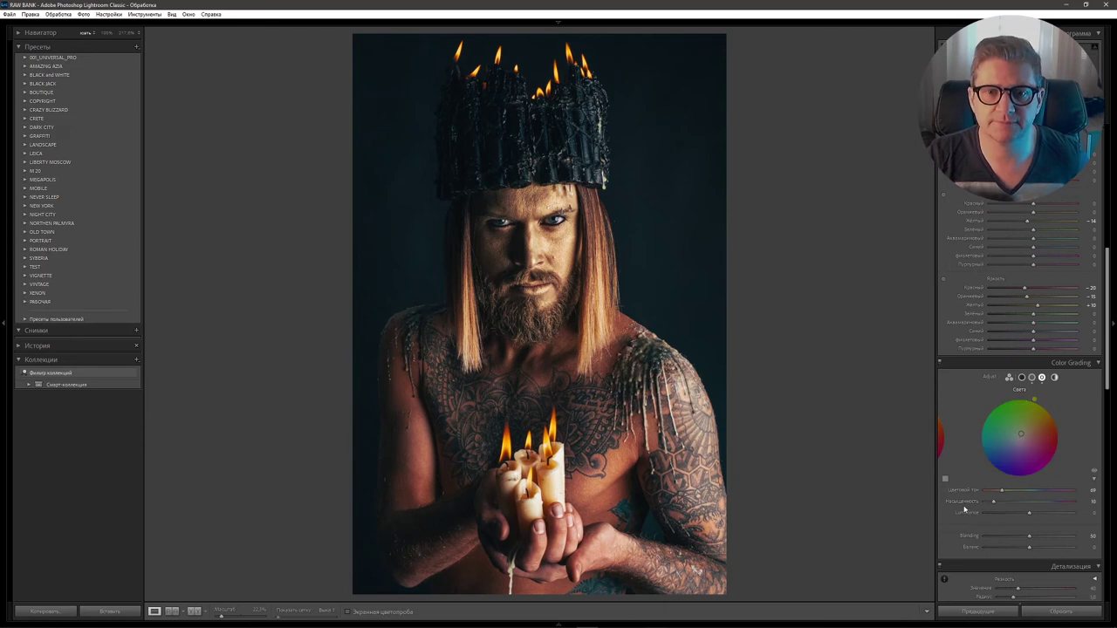
scroll(1034, 393, "down", 5)
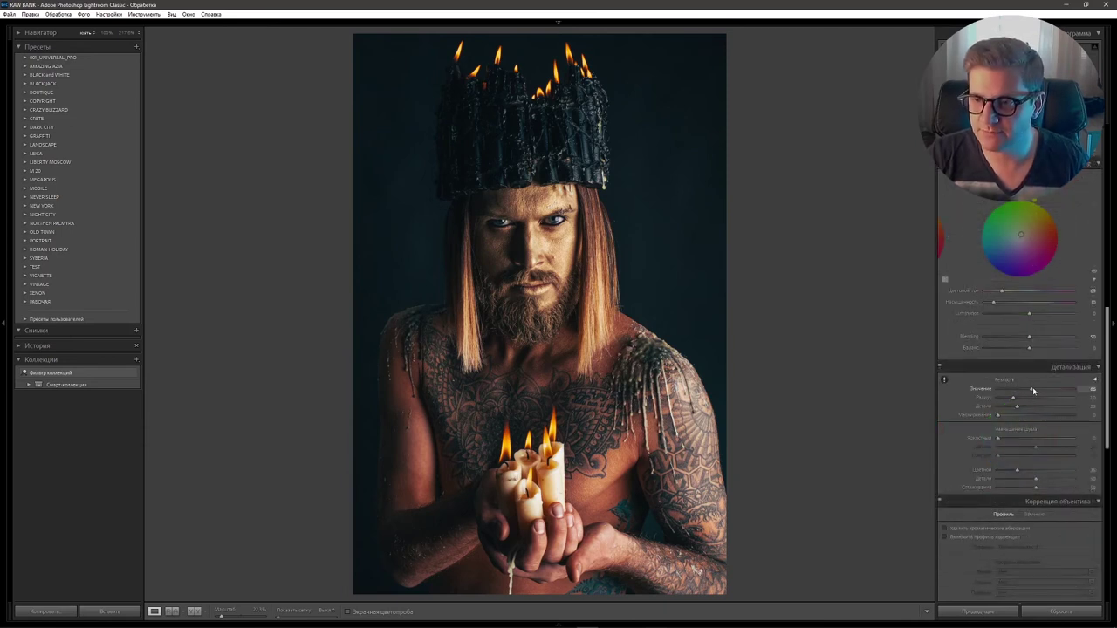
- Raise the Sharpening Amount and add a negative Post-Crop Vignette to darken the edges
left_click_drag(1036, 391, 1038, 390)
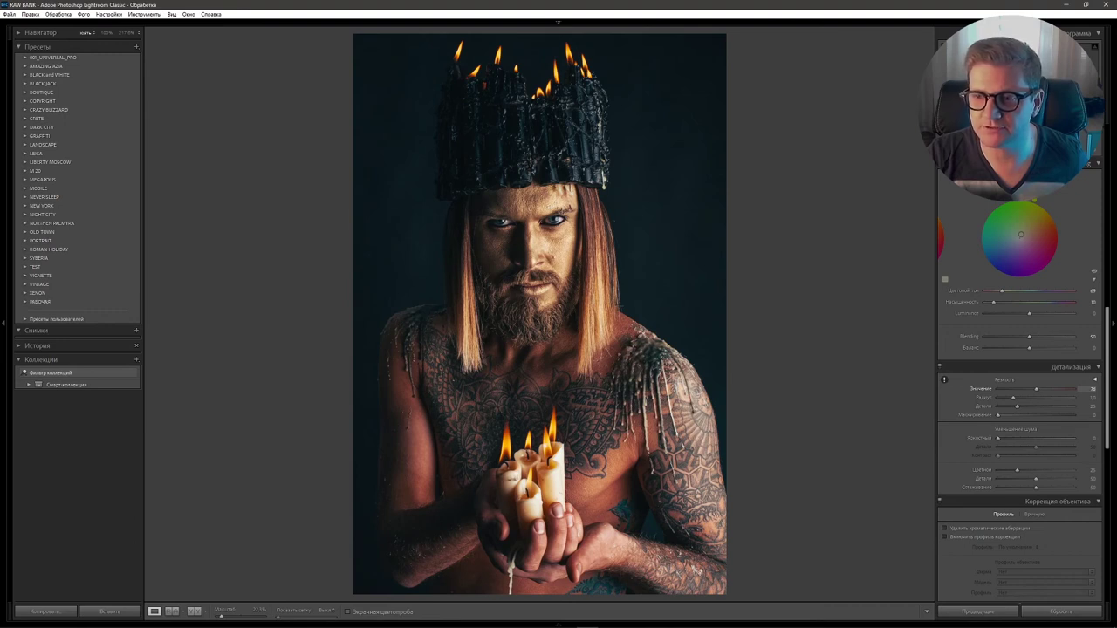
scroll(1020, 366, "down", 3)
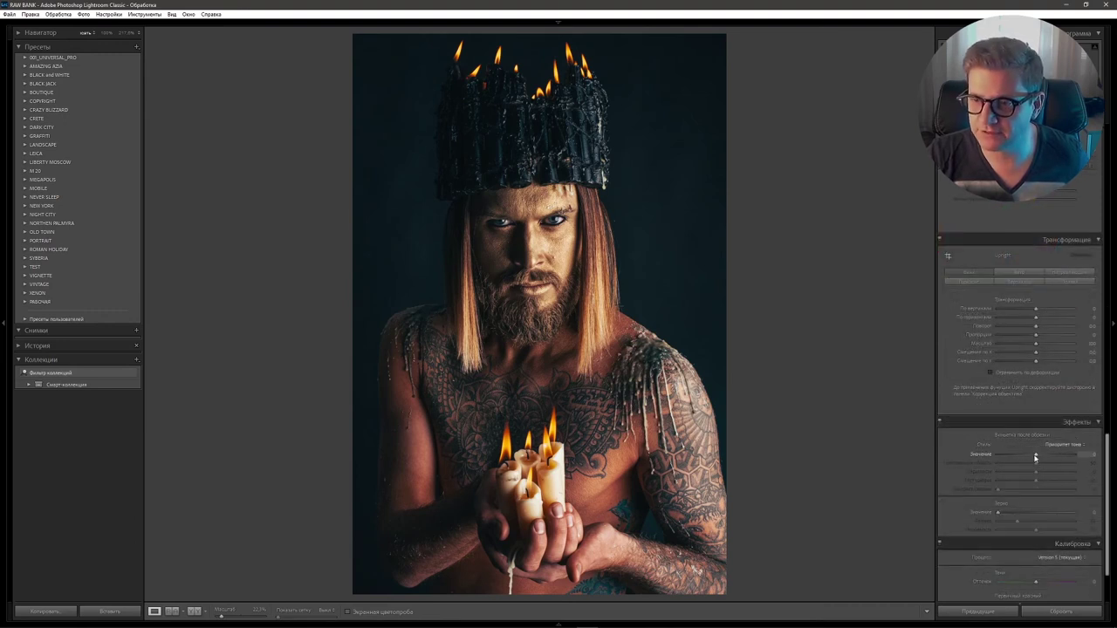
left_click_drag(1036, 456, 1025, 457)
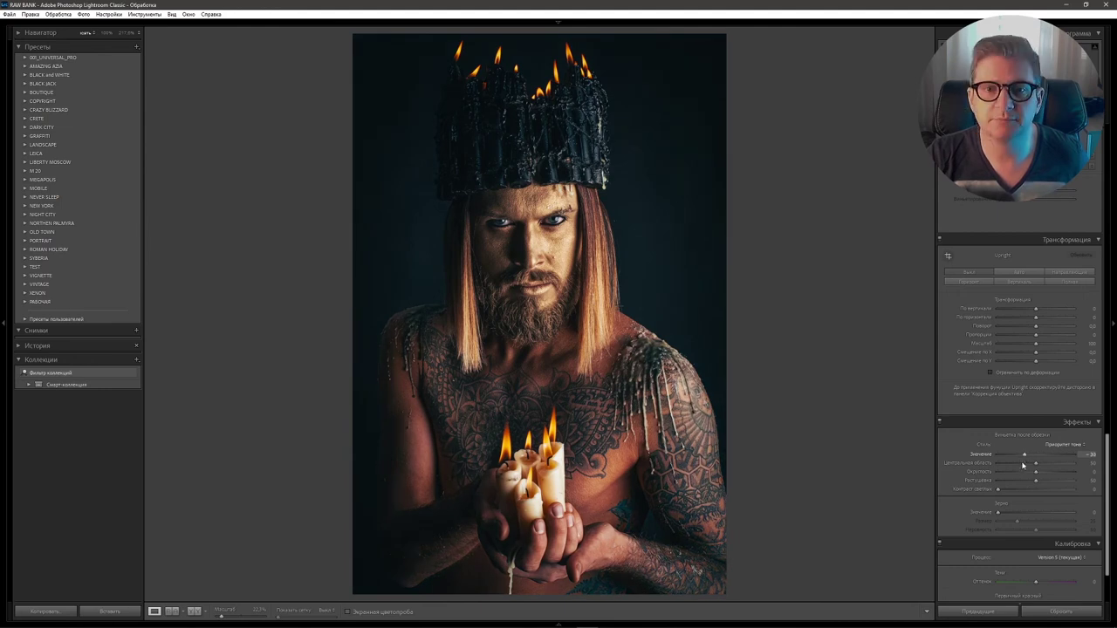
left_click_drag(1106, 494, 1113, 147)
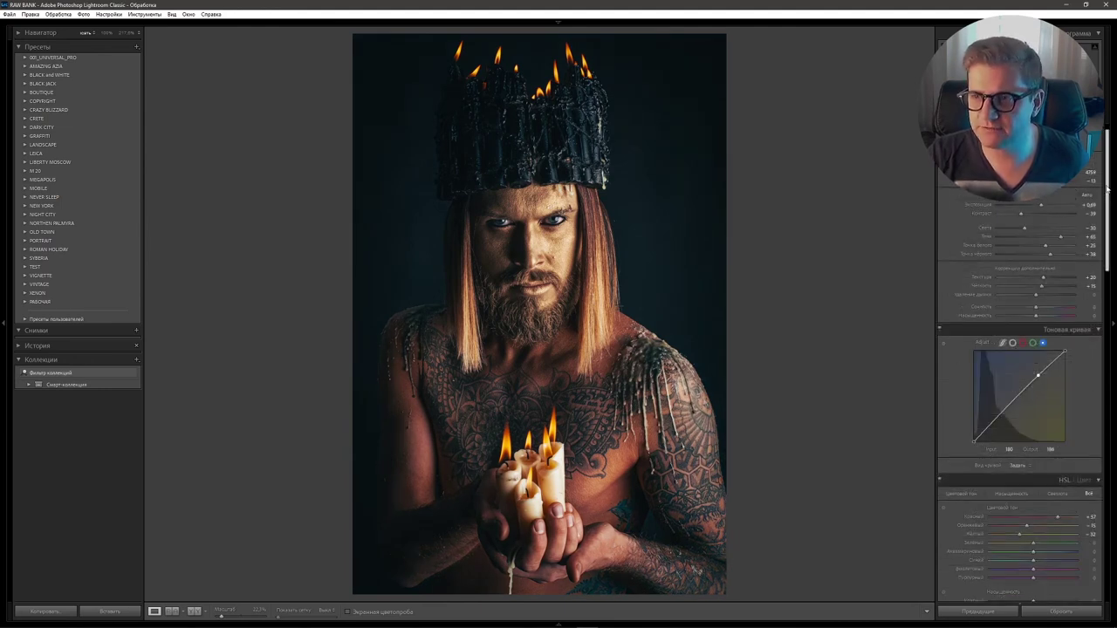
- Set up an Adjustment Brush with Saturation 50 and zoom in on the crown's candles
key("k")
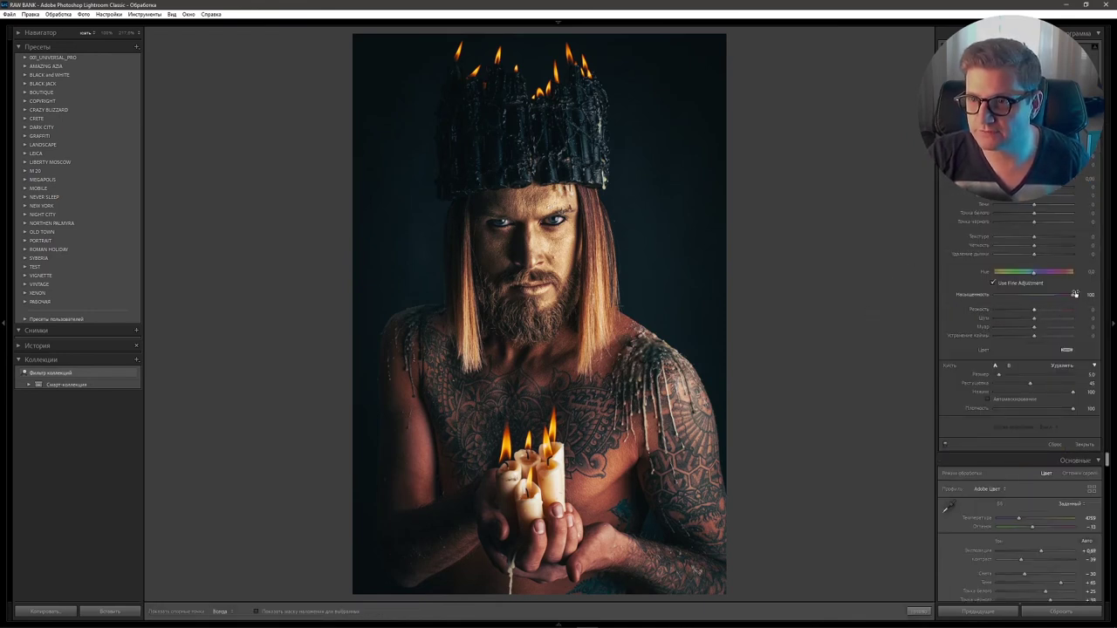
left_click_drag(1071, 297, 1053, 295)
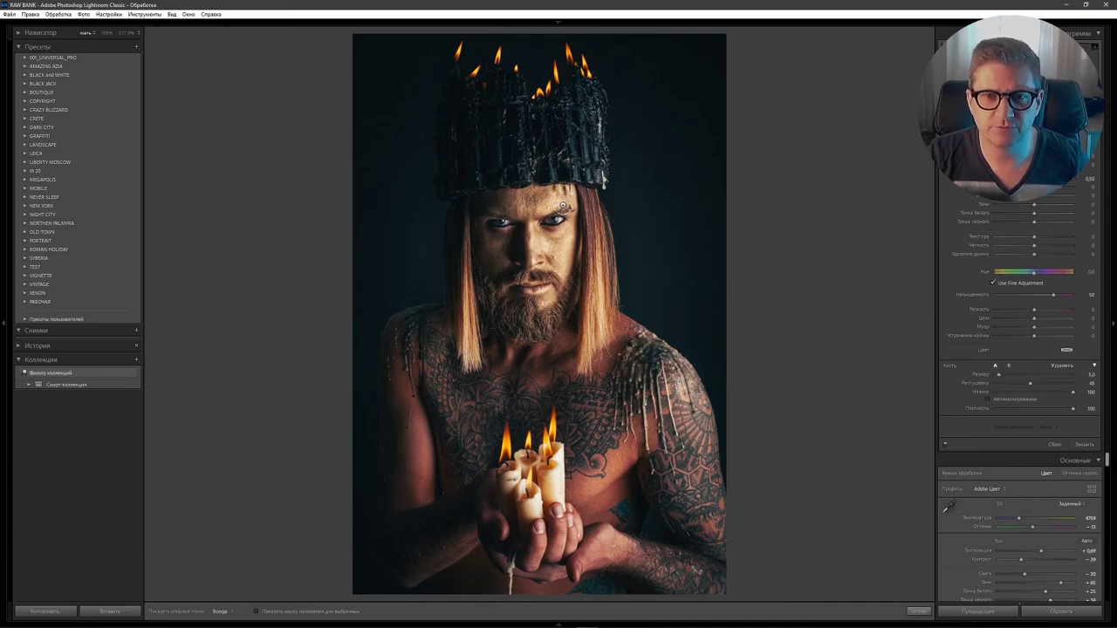
left_click(552, 236)
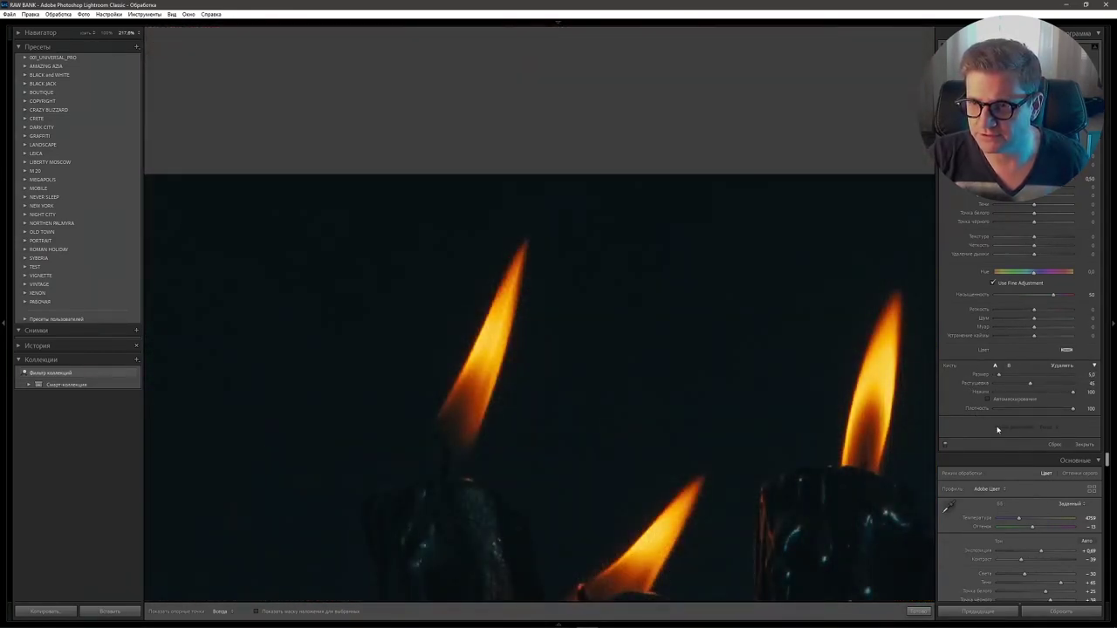
- Paint the saturation brush over the left candle flame with the adjustment pins hidden
key("h")
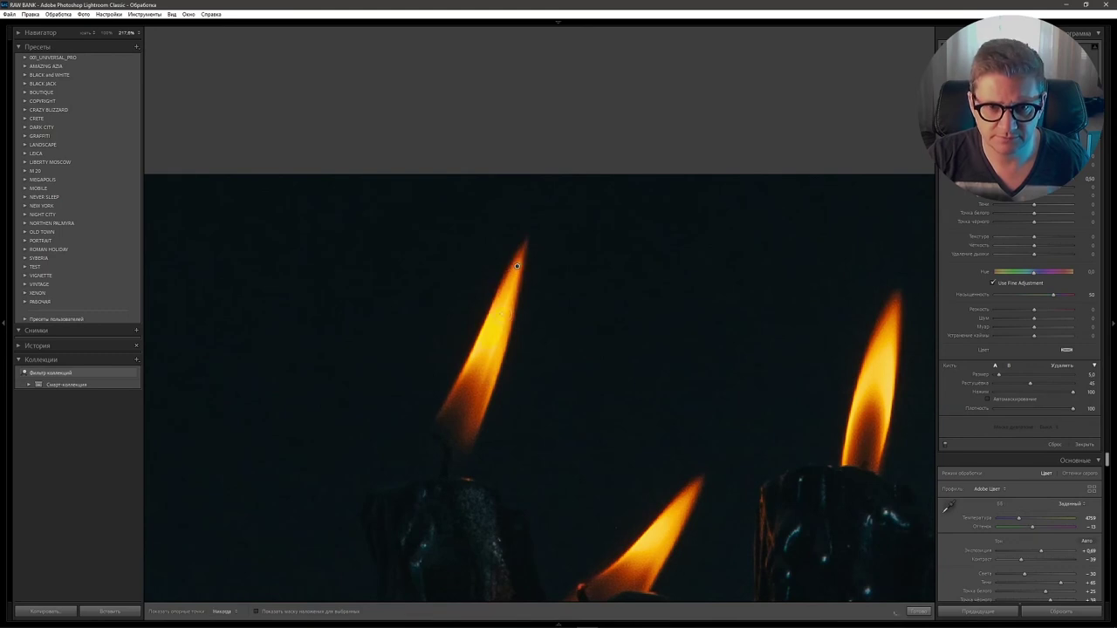
left_click_drag(517, 265, 476, 382)
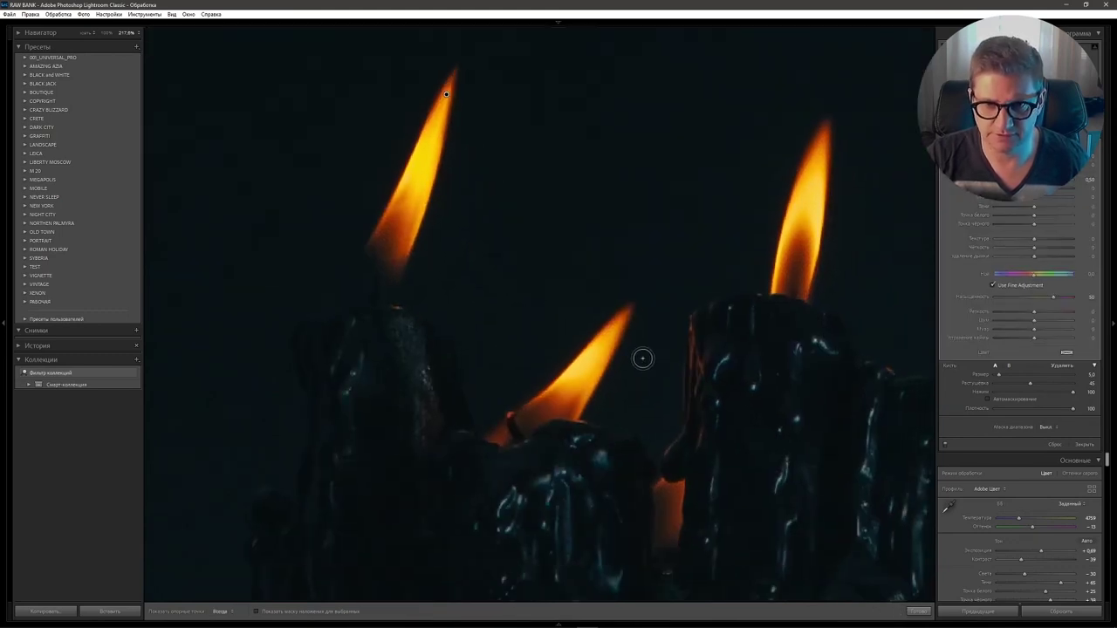
key("h")
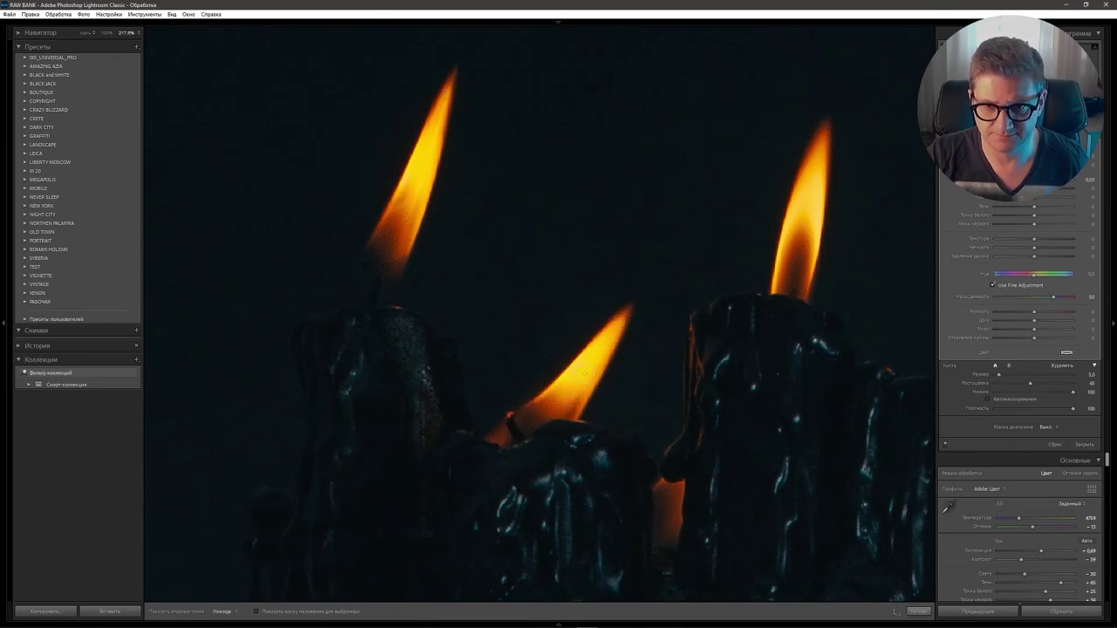